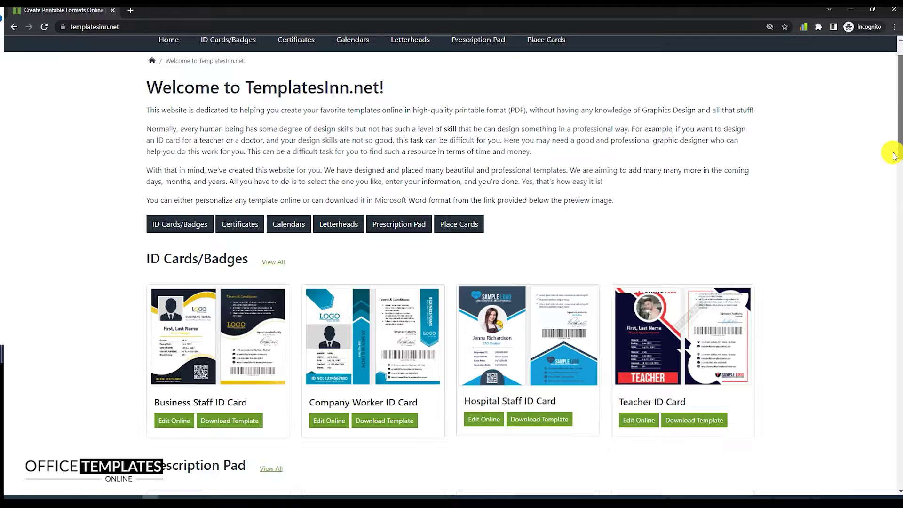
Look through the home page's template categories, from ID Cards/Badges and Prescription Pad down to Table Place Cards
scroll(893, 156, down, 4)
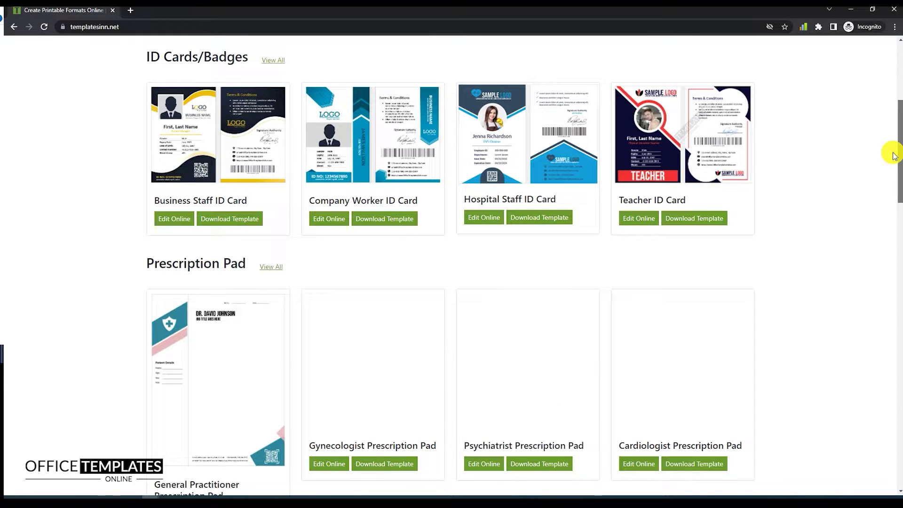
triple_click(175, 263)
scroll(101, 251, down, 1)
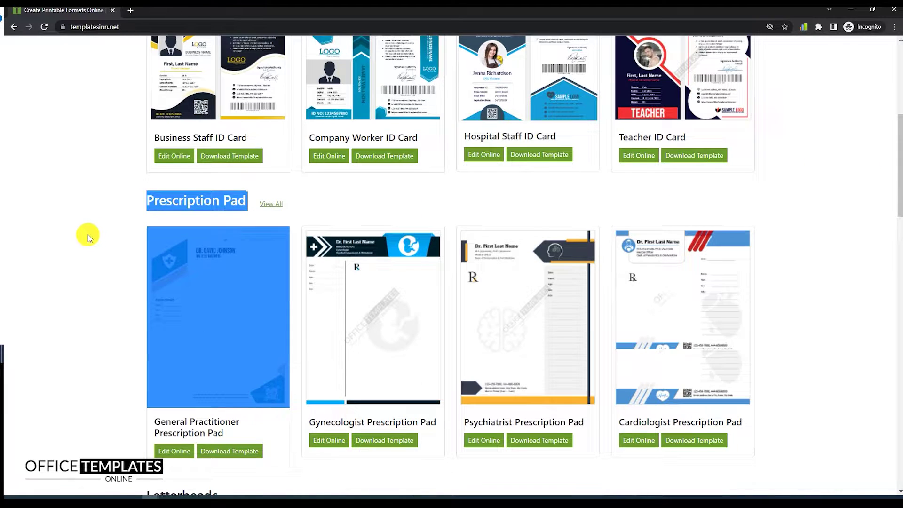
scroll(89, 235, down, 5)
triple_click(177, 246)
scroll(125, 238, down, 8)
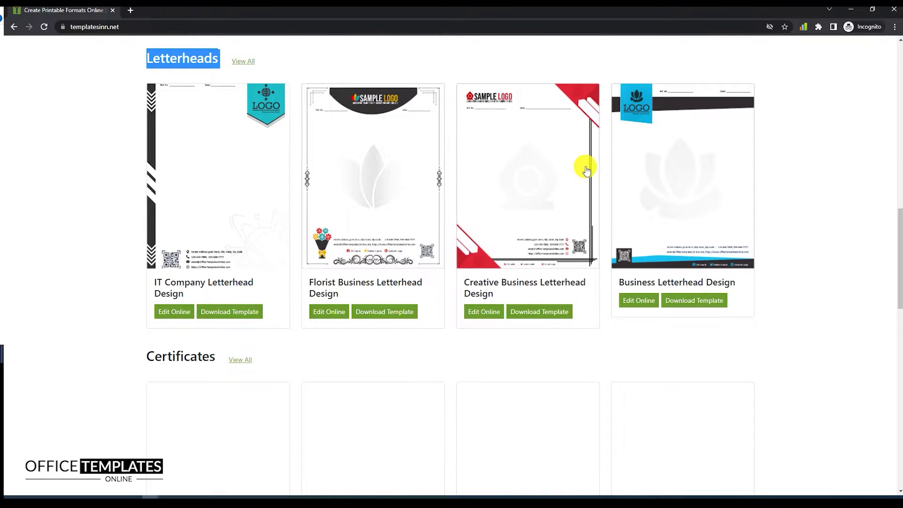
triple_click(193, 171)
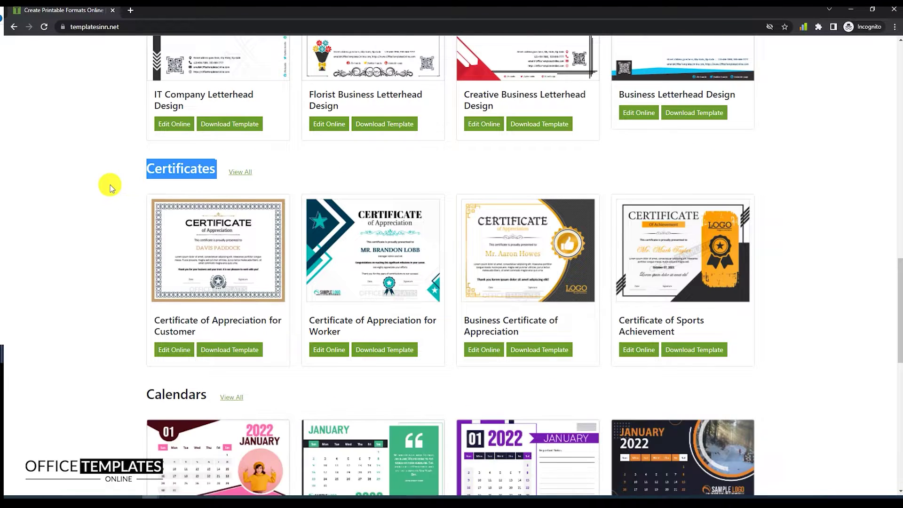
scroll(100, 183, down, 3)
triple_click(149, 237)
scroll(149, 237, down, 6)
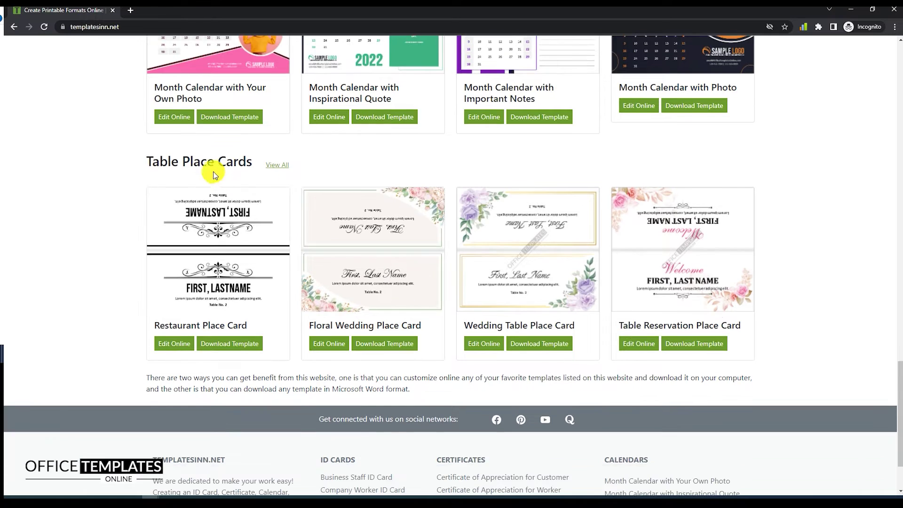
triple_click(181, 171)
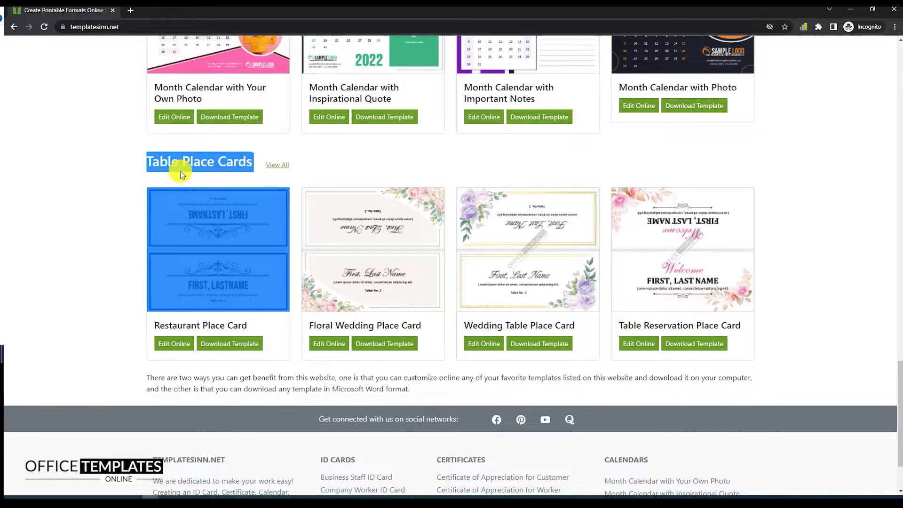
click(228, 189)
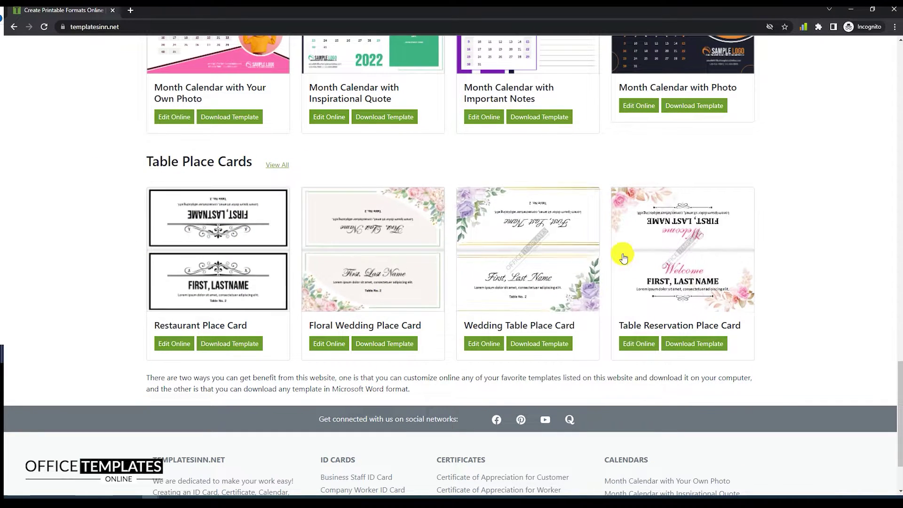
scroll(289, 173, up, 15)
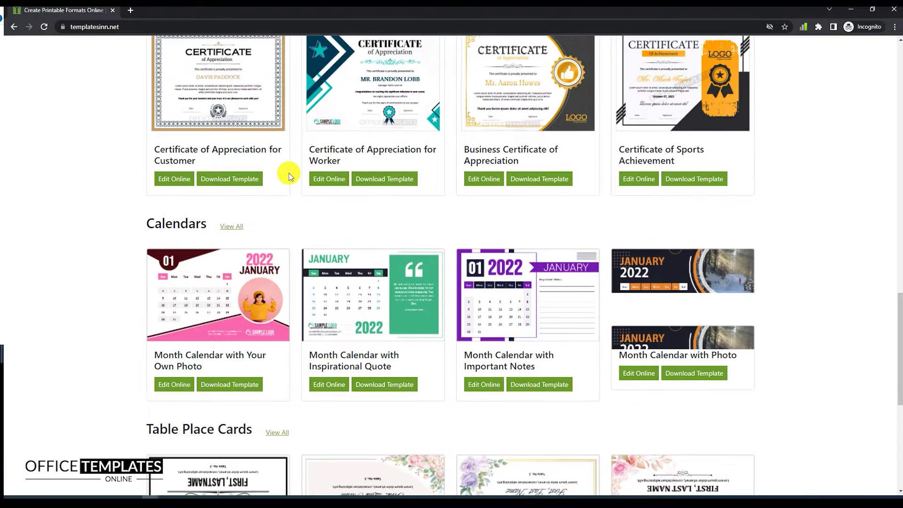
scroll(289, 173, up, 8)
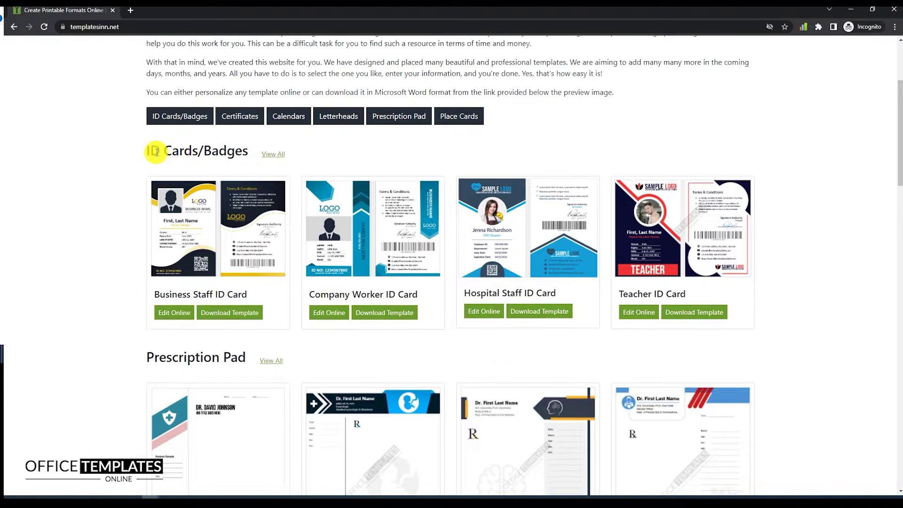
Open the full list of ID Cards/Badges templates
drag(236, 146, 146, 151)
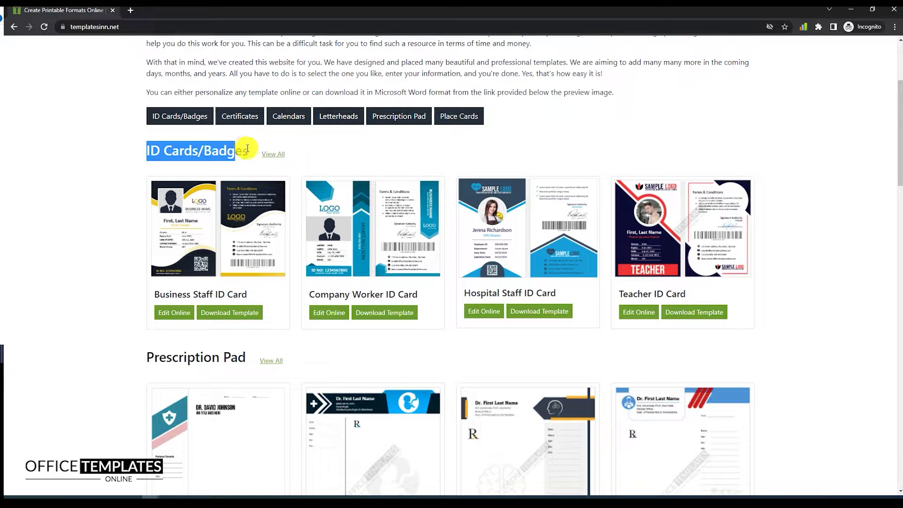
click(256, 151)
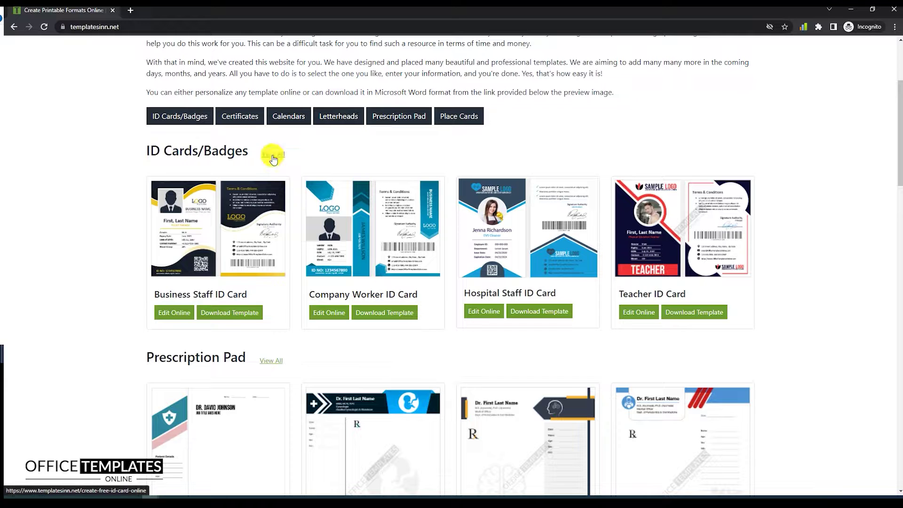
click(272, 155)
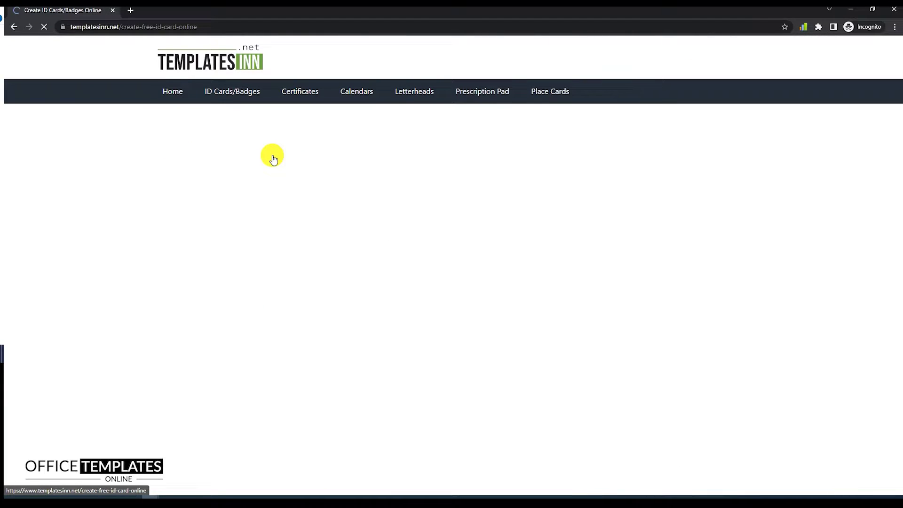
Open the Medical Doctor ID Card template for online editing
scroll(155, 223, down, 1)
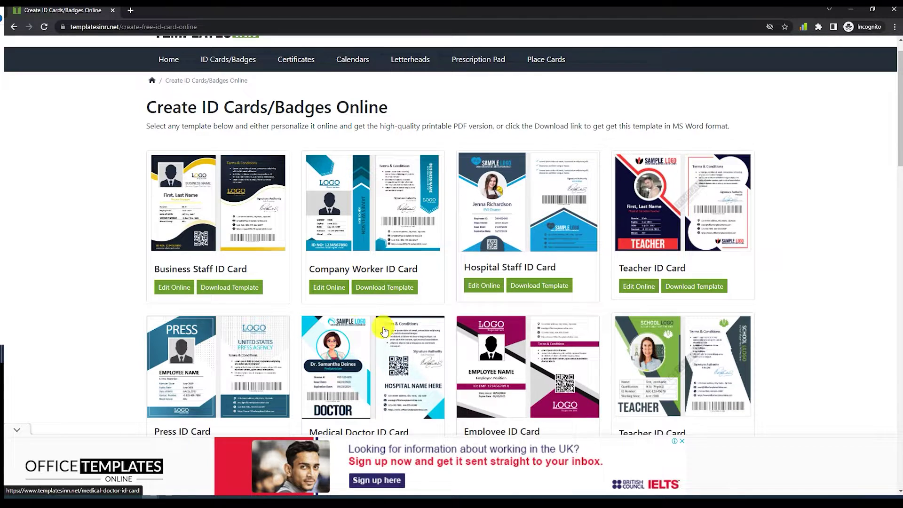
scroll(383, 331, down, 1)
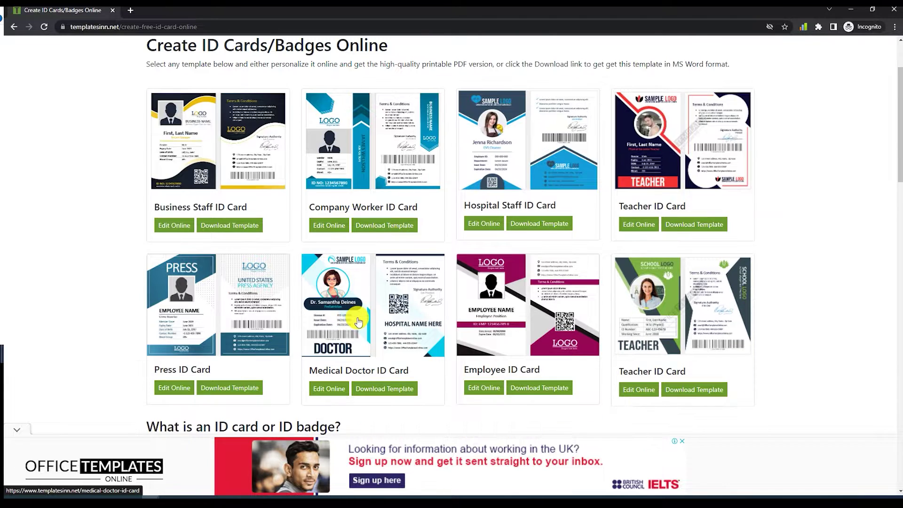
click(328, 390)
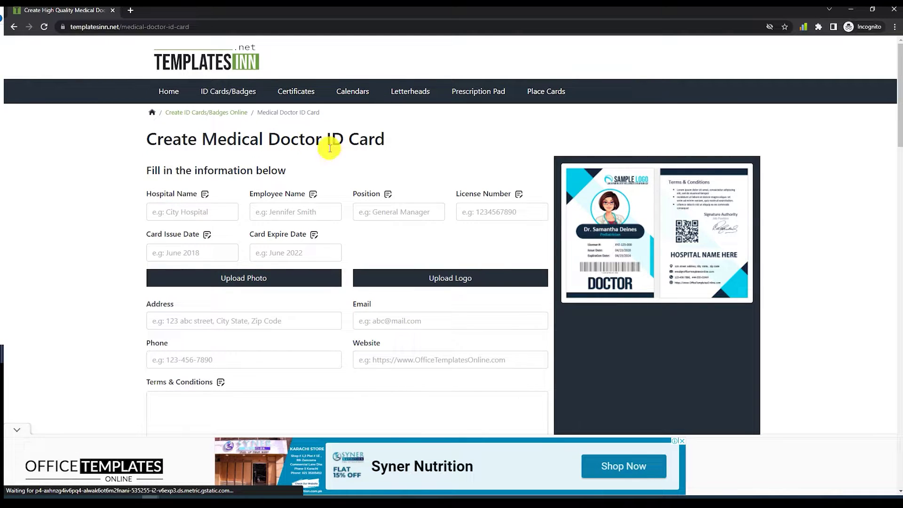
Enter City HealthCare as the hospital name, fill in the employee's full name, and set the position to General Physician
click(172, 212)
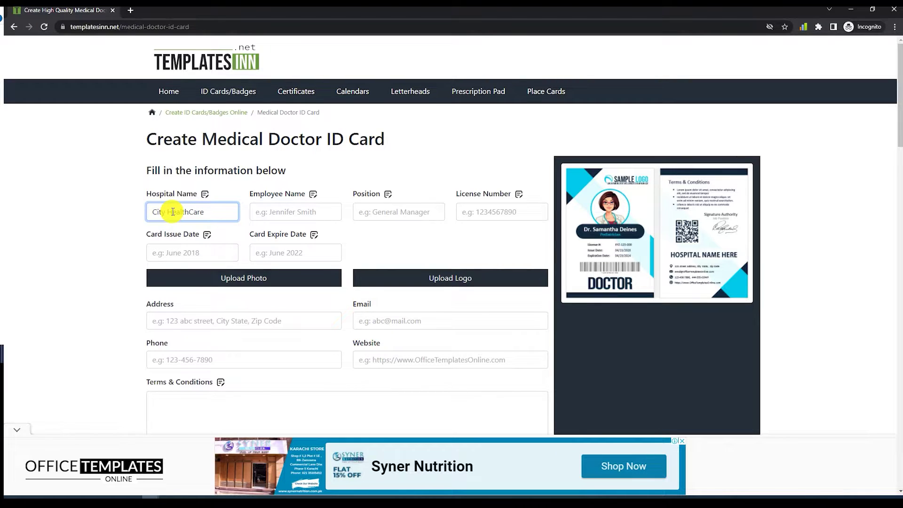
key(Tab)
text(Jennifer Smith)
key(Tab)
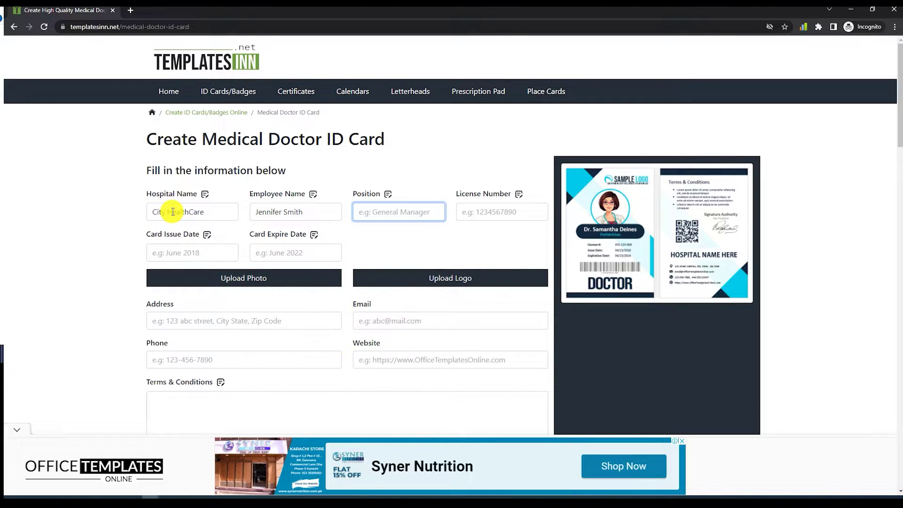
text(General Physician)
key(Tab)
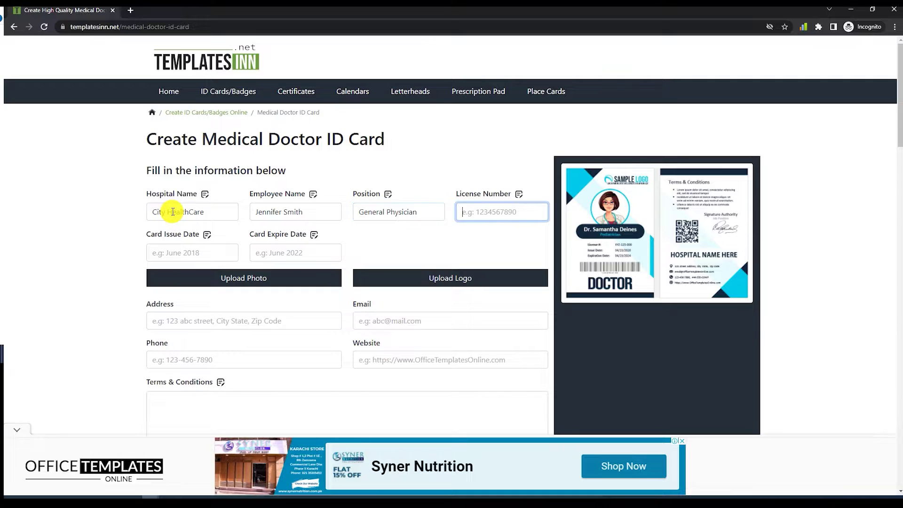
Fill in the license number and set the card issue date to June 15, 2015 and the expire date to April 15, 2023
text(I)
key(Tab)
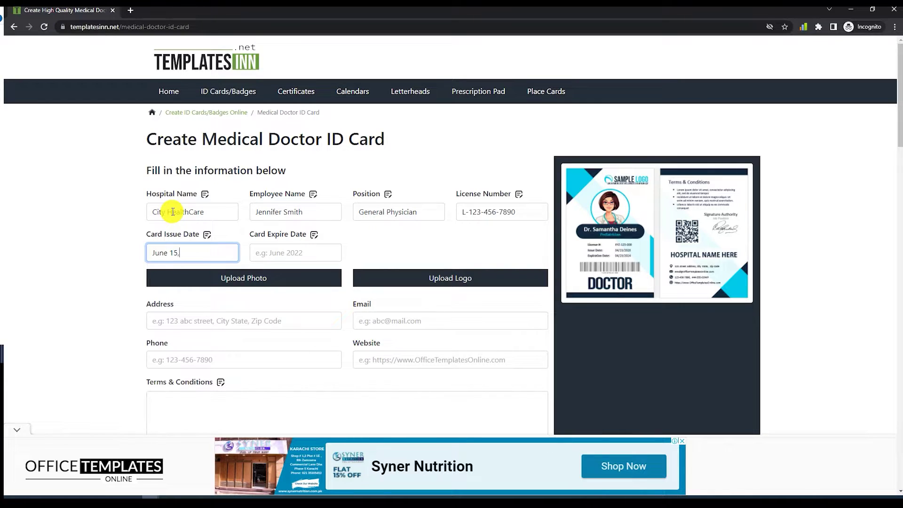
key(Tab)
text(April)
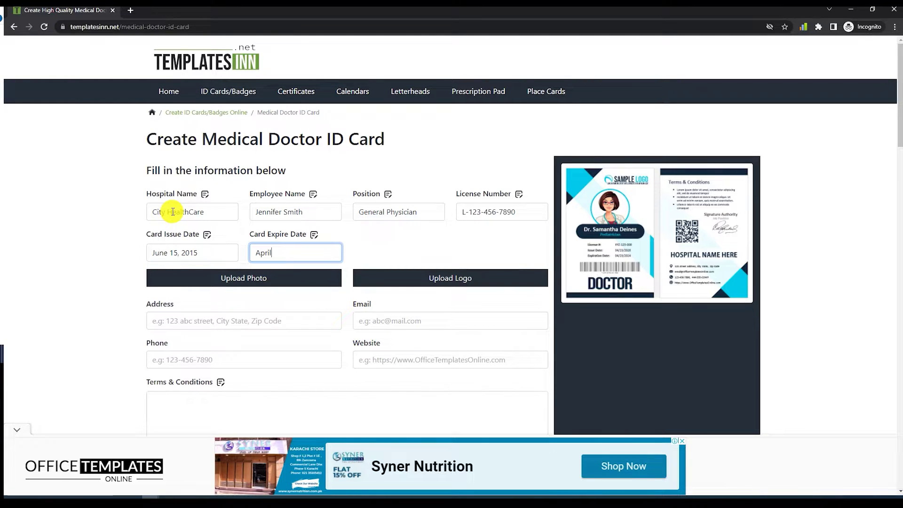
text( 15, 2023)
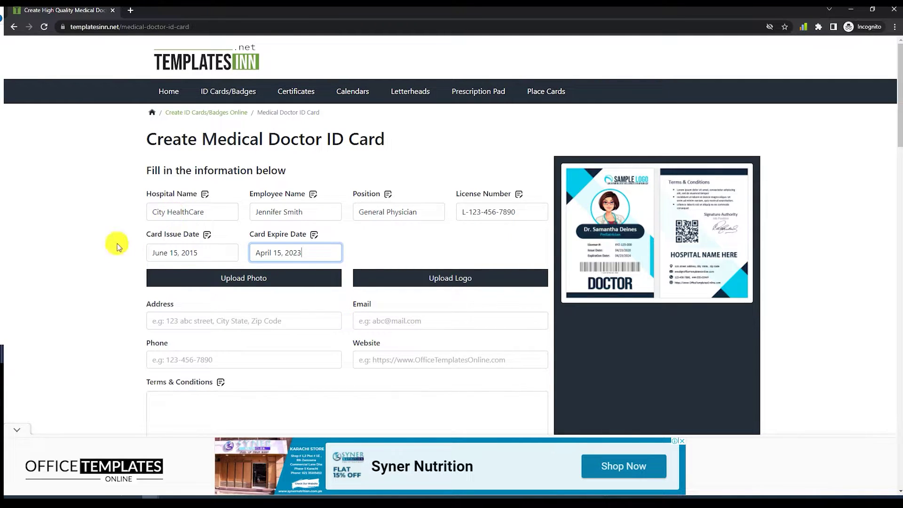
Upload the doctor's photo from the temp folder and logo-hospital.JPG as the hospital logo
click(235, 280)
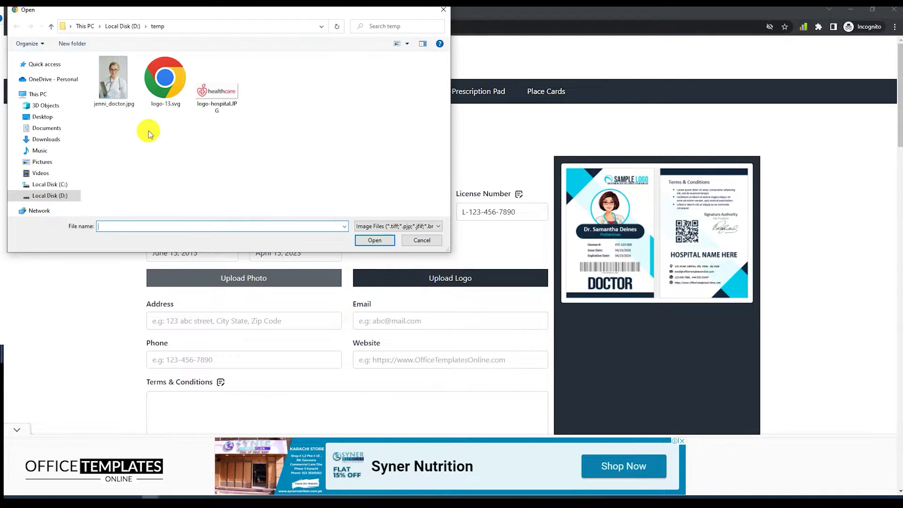
double_click(115, 85)
scroll(298, 281, down, 1)
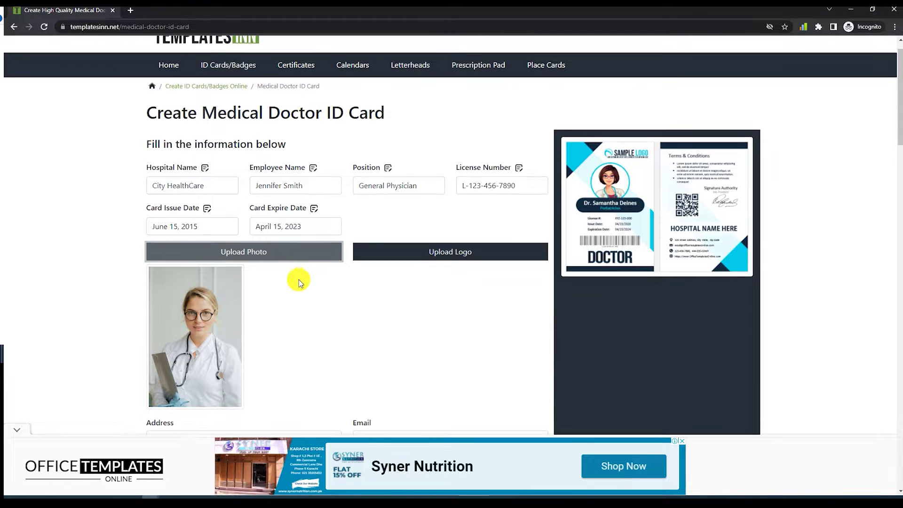
scroll(413, 192, down, 2)
click(444, 186)
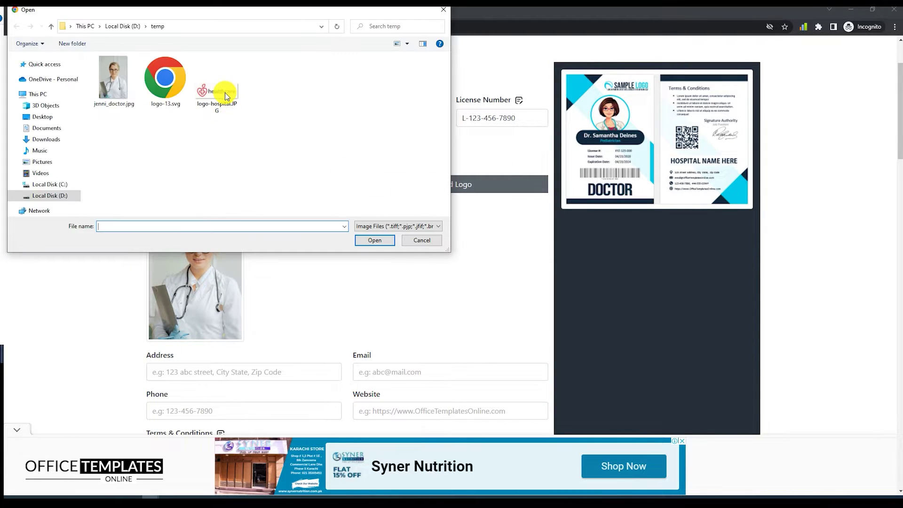
double_click(221, 91)
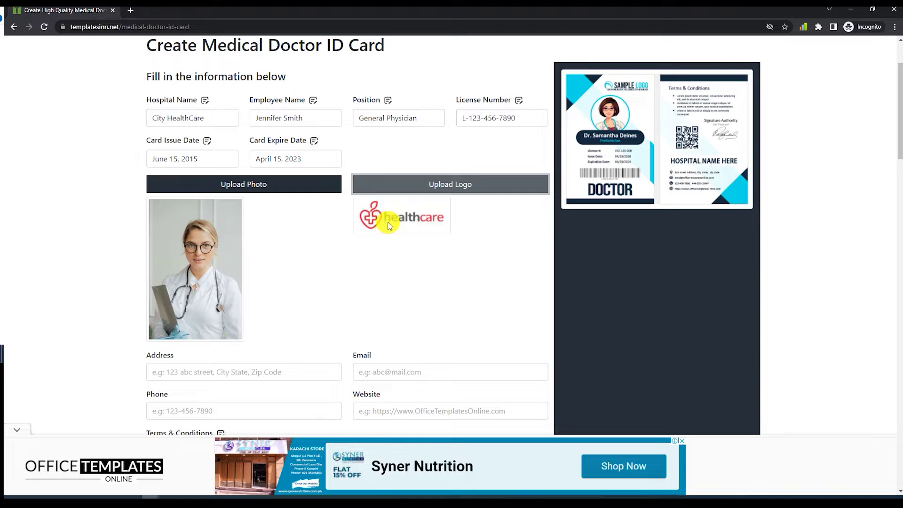
scroll(393, 222, down, 4)
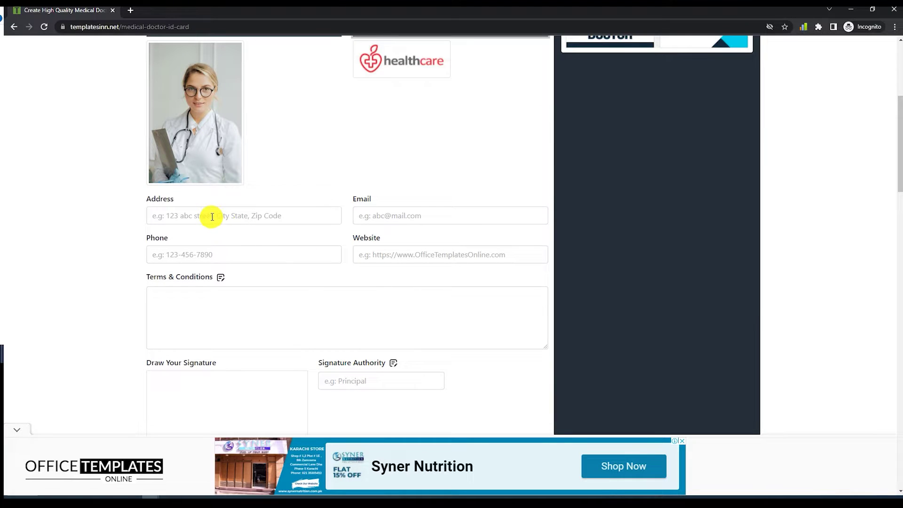
click(212, 217)
text(1)
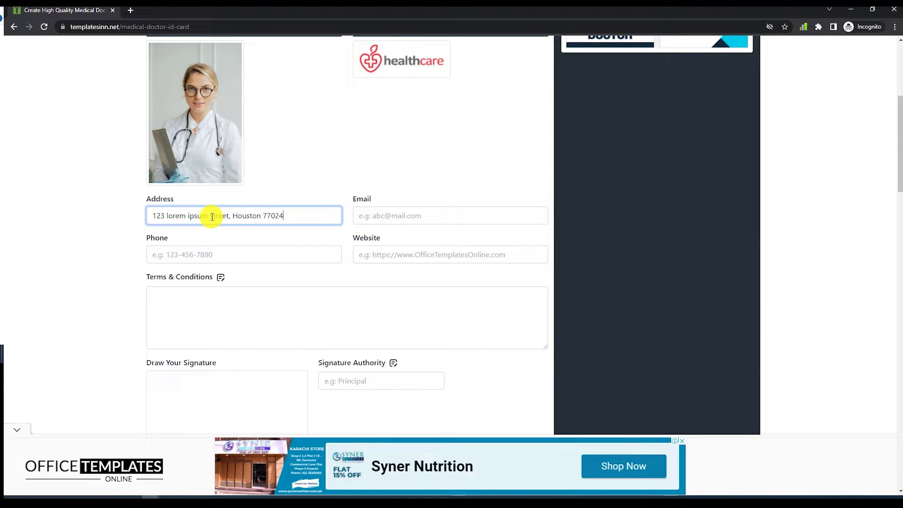
click(368, 214)
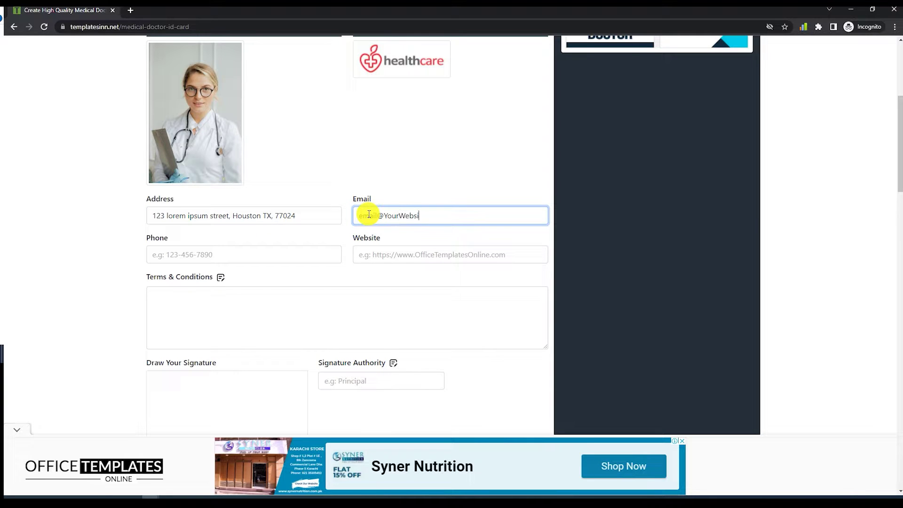
key(Tab)
text(123-)
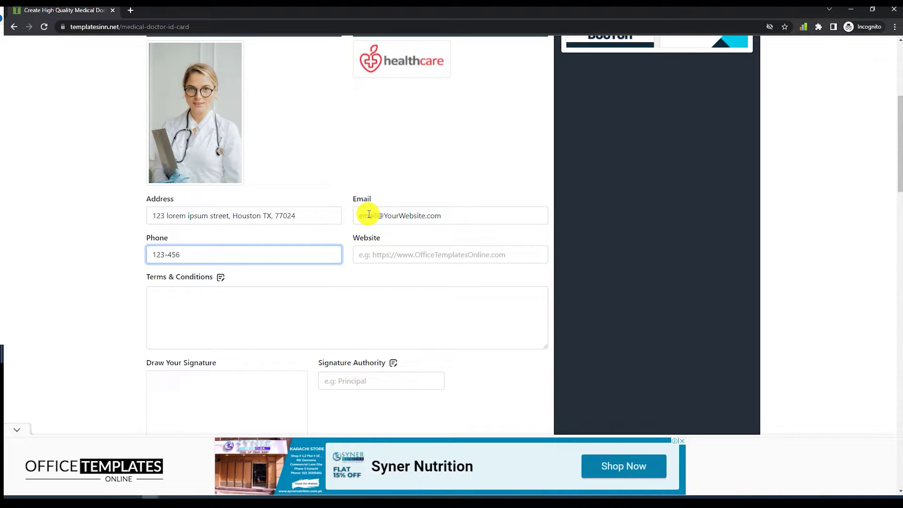
key(Tab)
text(https:/)
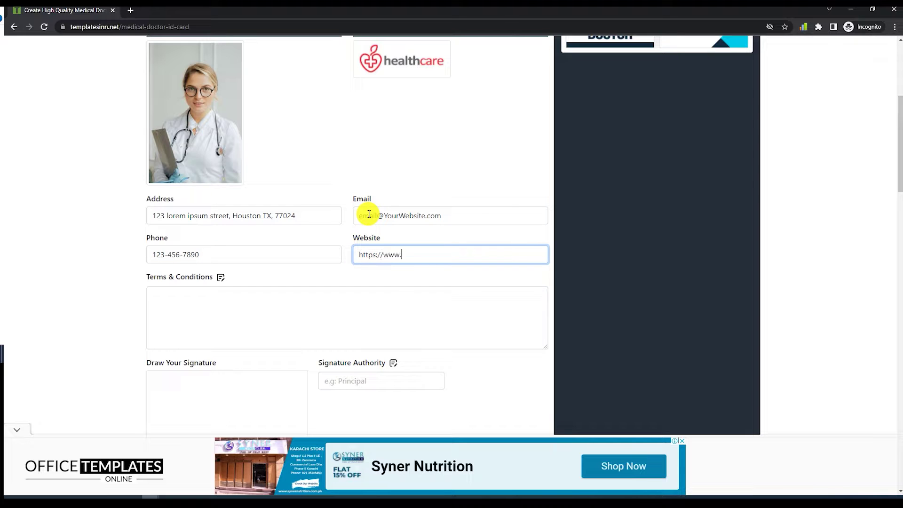
Enter three lines of placeholder text in Terms & Conditions, starting with "Lorem ipsum dolor sit amet, consectetur adipiscing elit,"
key(Tab)
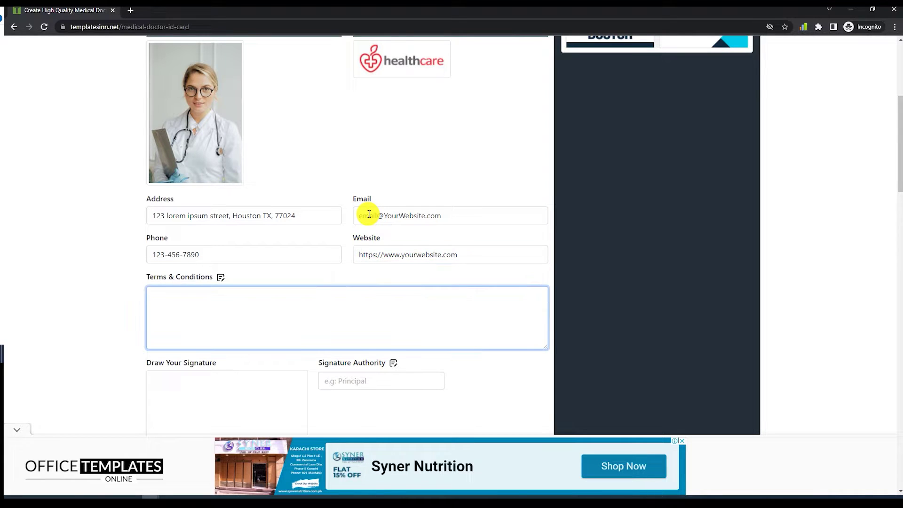
click(230, 302)
text(Lo)
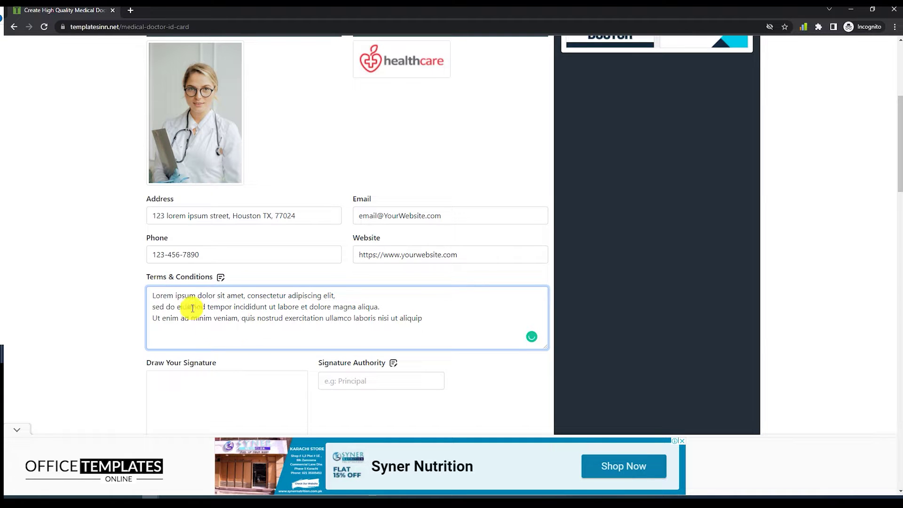
Rename the Terms & Conditions field label as T&C
drag(147, 277, 198, 276)
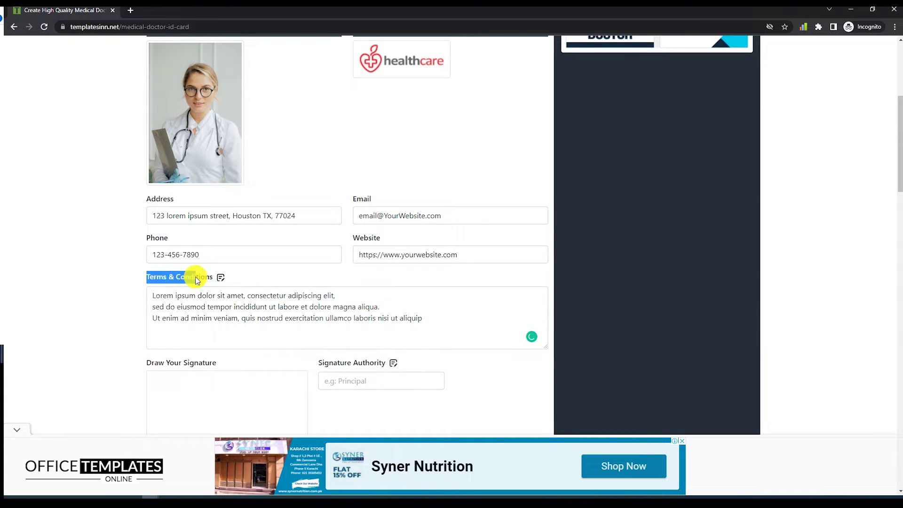
key(End)
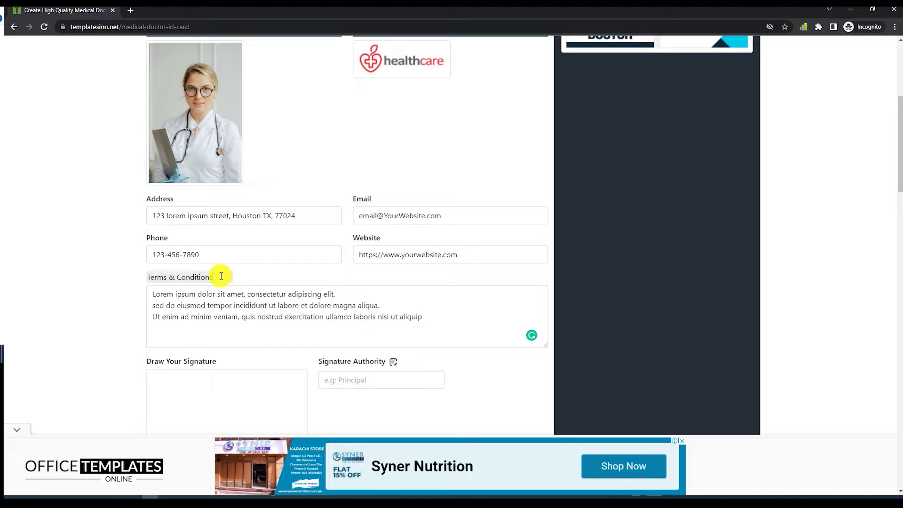
key(ctrl+a)
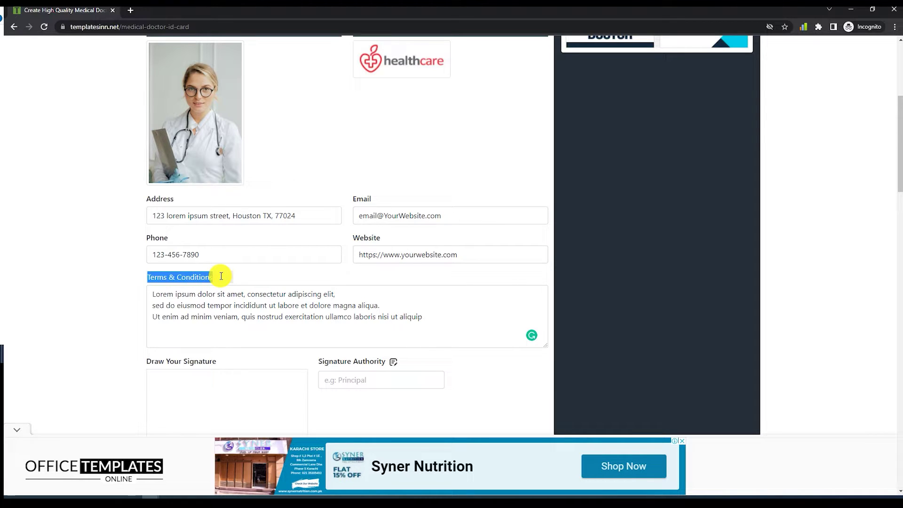
text(T&C)
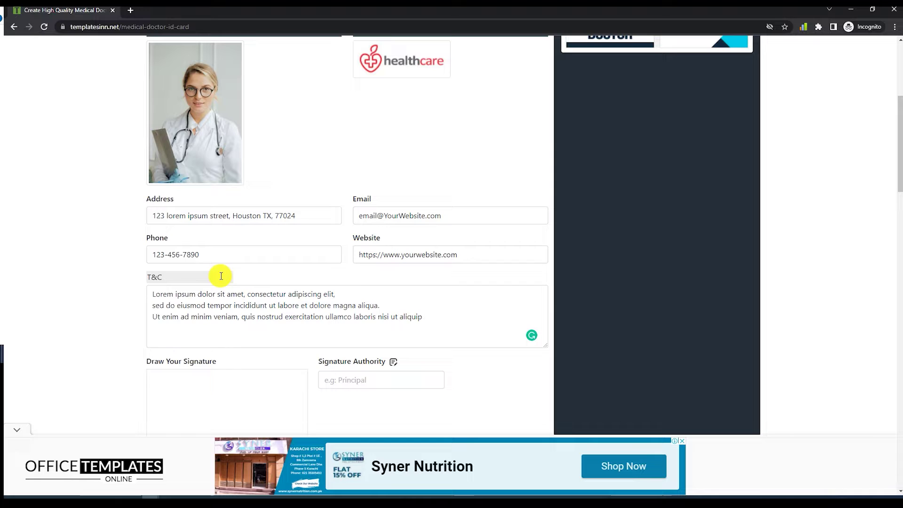
click(103, 289)
Draw a freehand signature in the signature box and rename the Signature Authority label as MS
scroll(264, 282, down, 2)
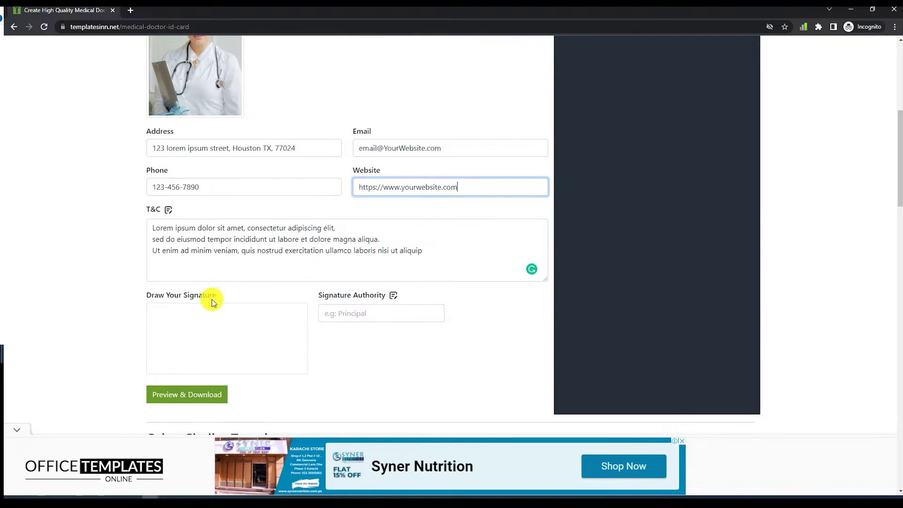
mouse_move(171, 287)
mouse_down()
mouse_move(217, 317)
mouse_move(260, 295)
mouse_move(271, 310)
mouse_up()
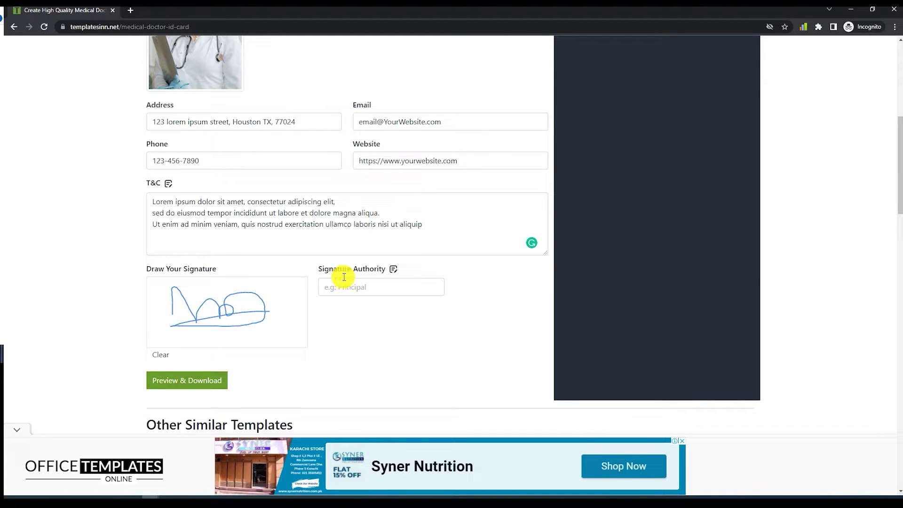
click(392, 269)
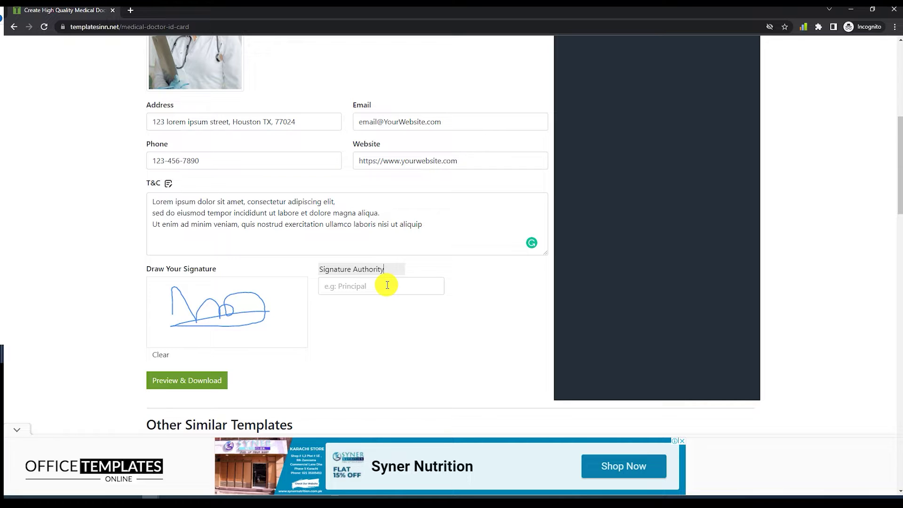
key(ctrl+a)
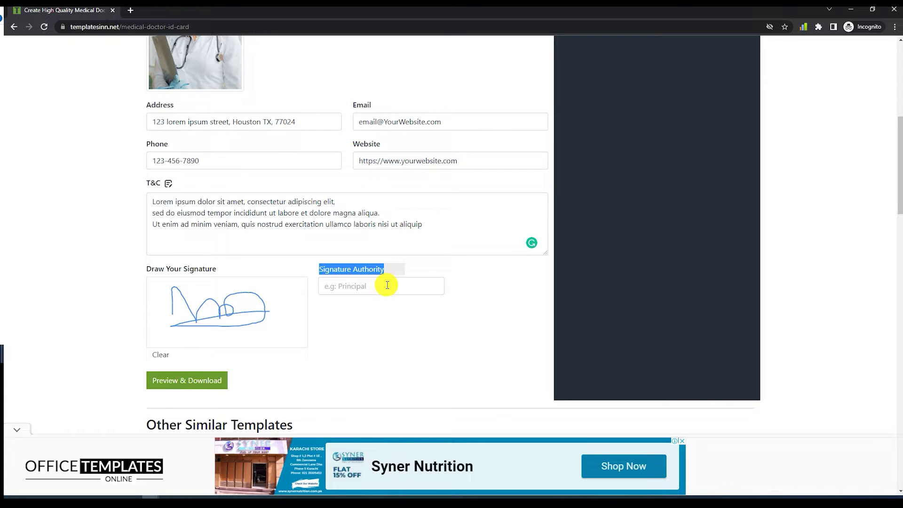
text(M)
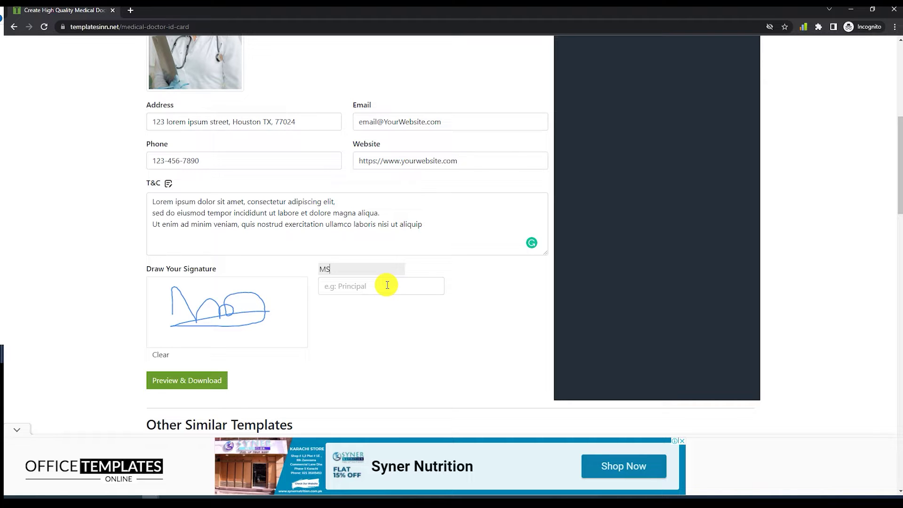
text(S)
Enter the signing authority's name with its title in the MS field
click(387, 285)
text(S)
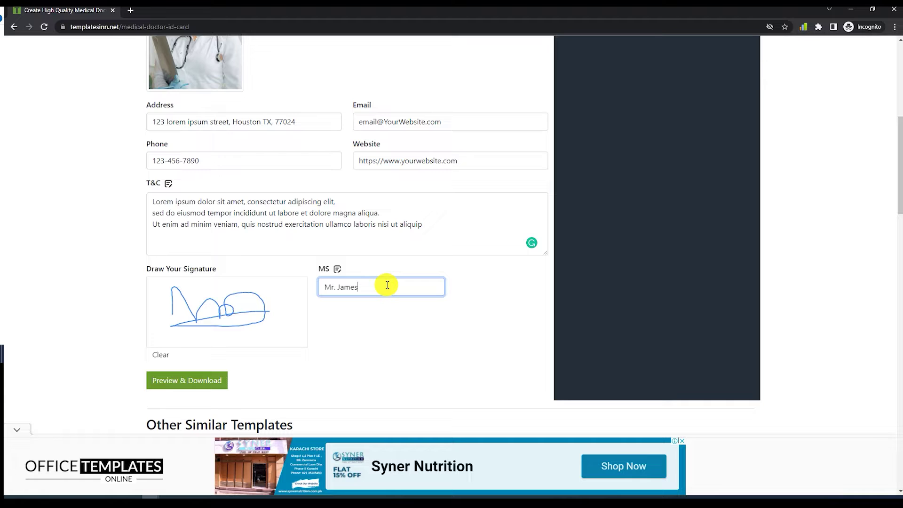
text(nd)
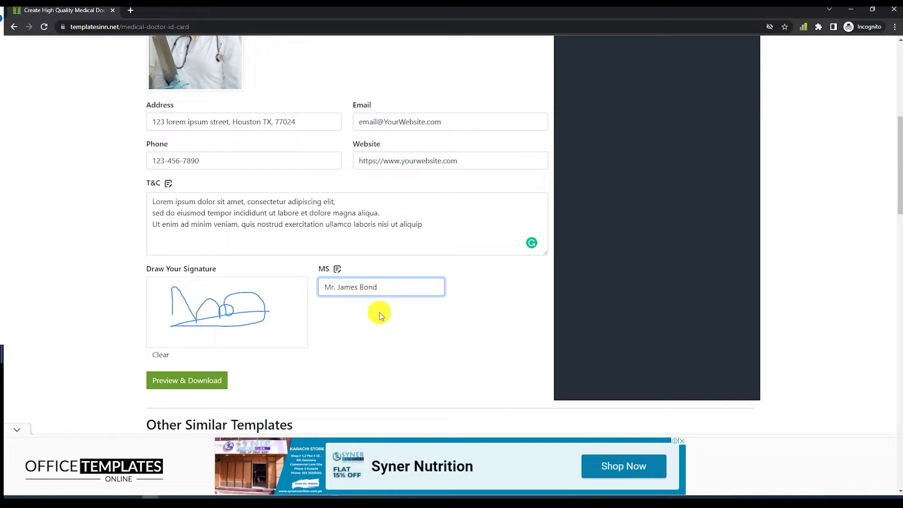
click(378, 317)
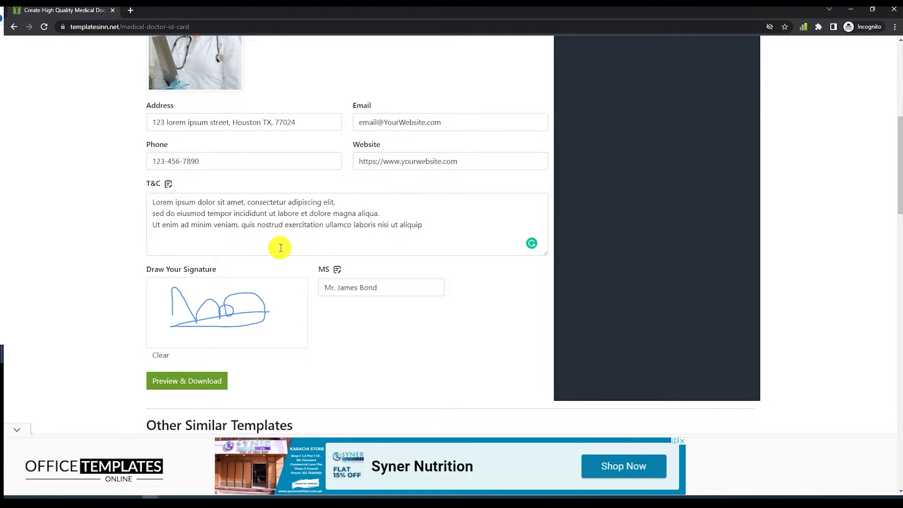
Review the completed form from the hospital name down to the signature and generate the ID card preview
scroll(281, 251, up, 7)
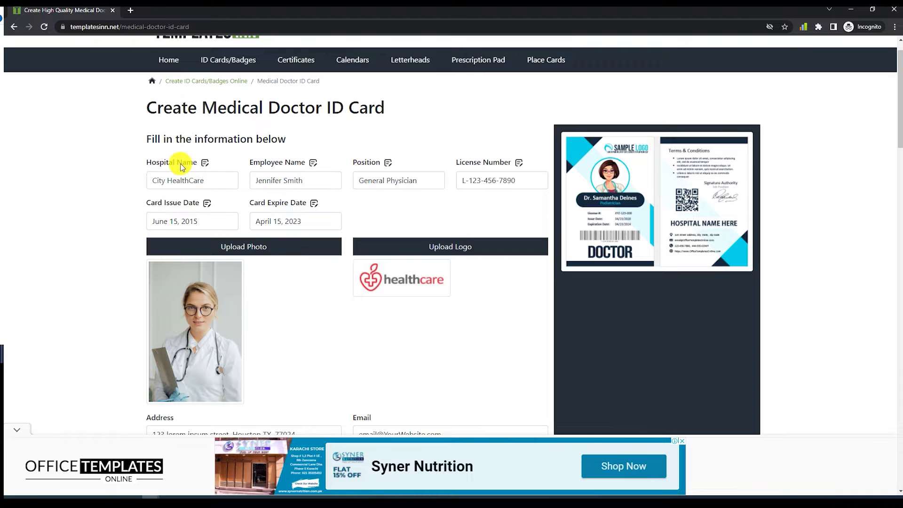
scroll(244, 258, down, 6)
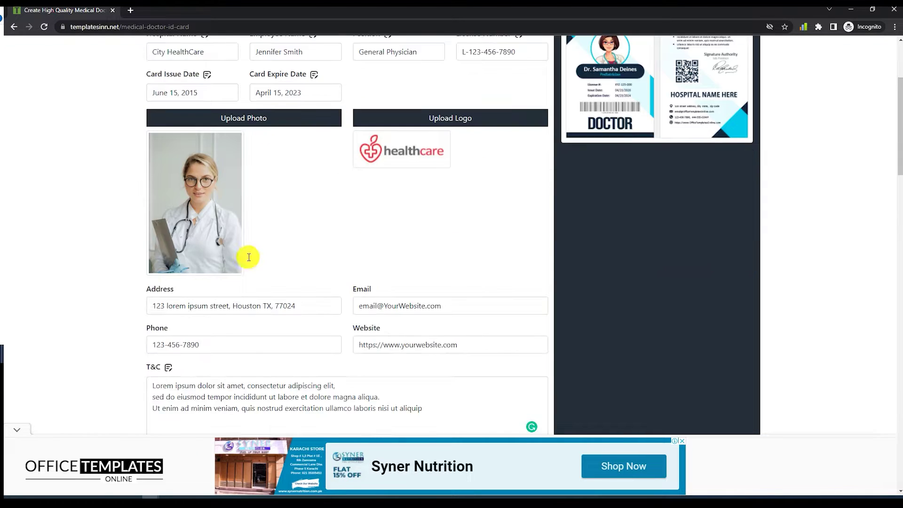
scroll(288, 210, down, 3)
scroll(305, 200, down, 1)
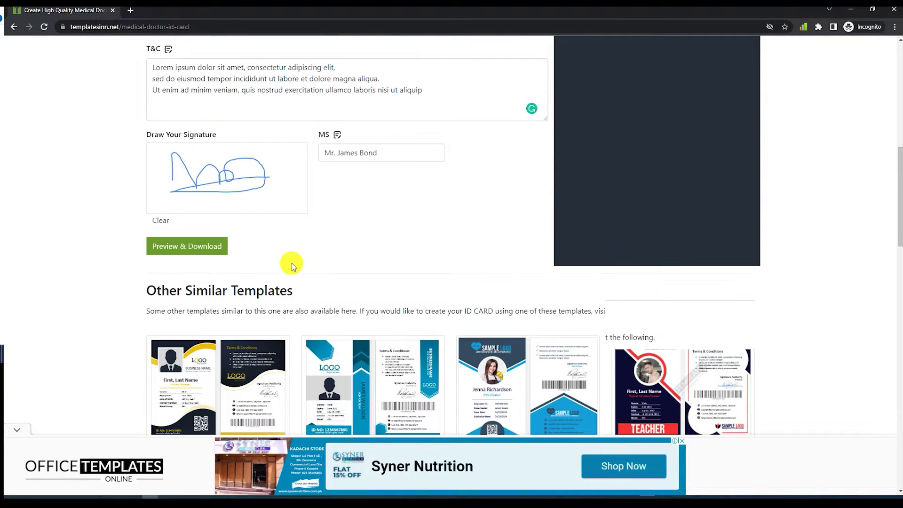
scroll(292, 261, up, 1)
click(187, 294)
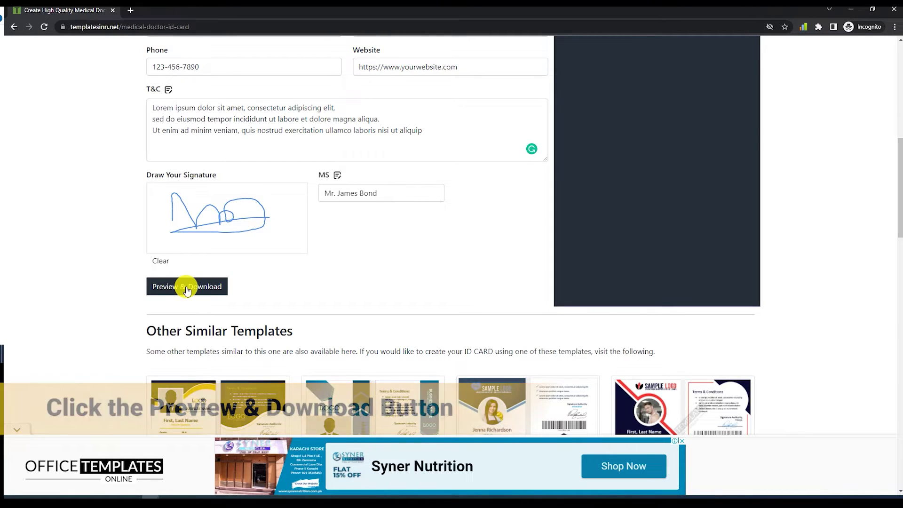
click(187, 292)
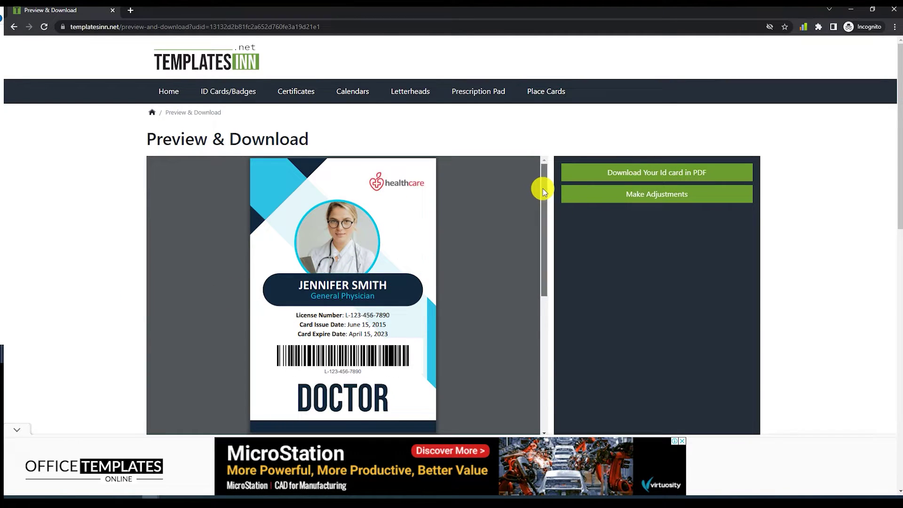
Look over both sides of the card preview and check the license number, issue date and expire date on the front
drag(544, 190, 547, 340)
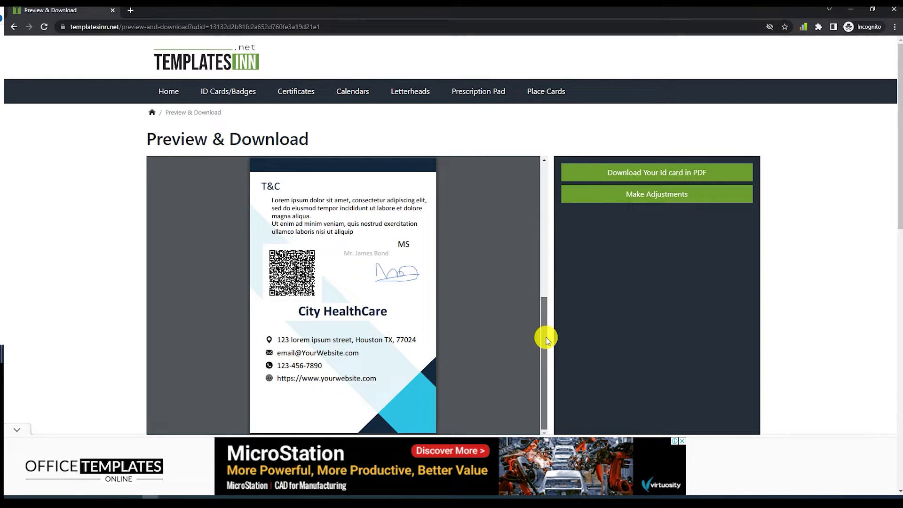
click(548, 190)
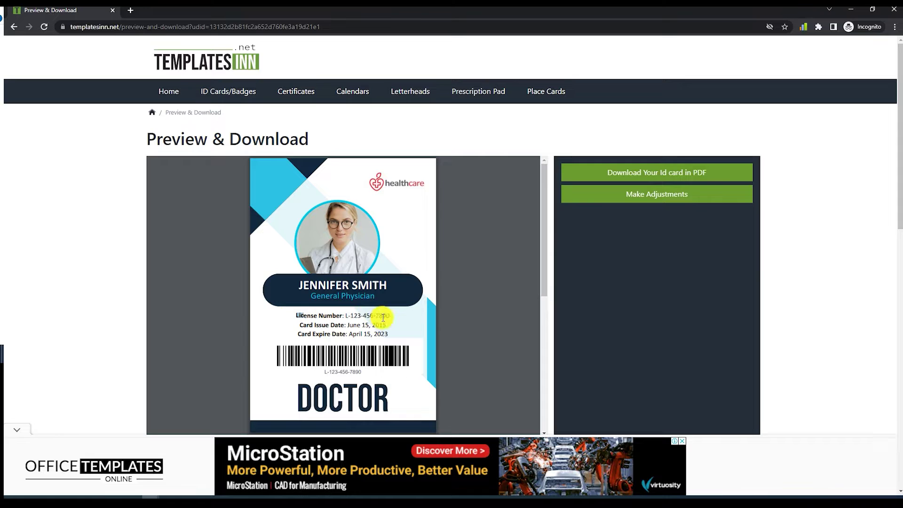
drag(381, 315, 309, 325)
drag(370, 325, 300, 328)
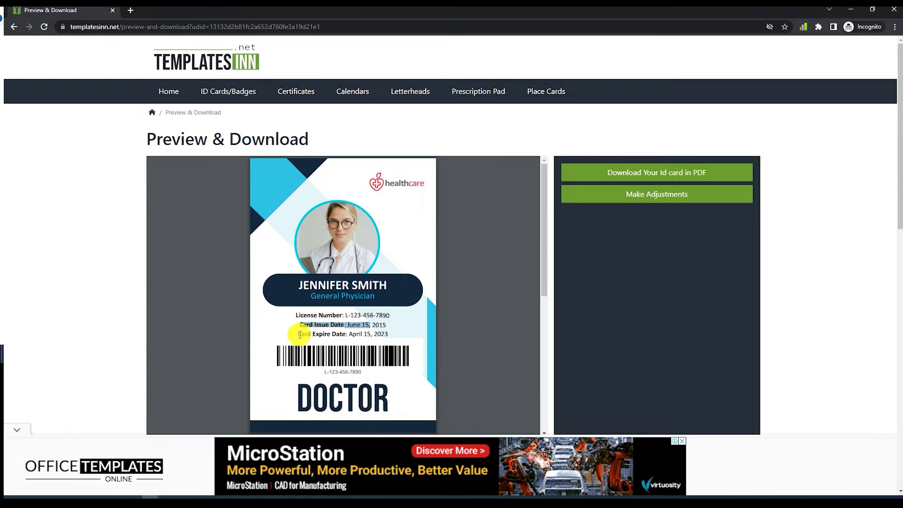
click(369, 335)
Examine the front of the card enlarged, checking the barcode, the license details and the doctor's photo
scroll(346, 322, down, 3)
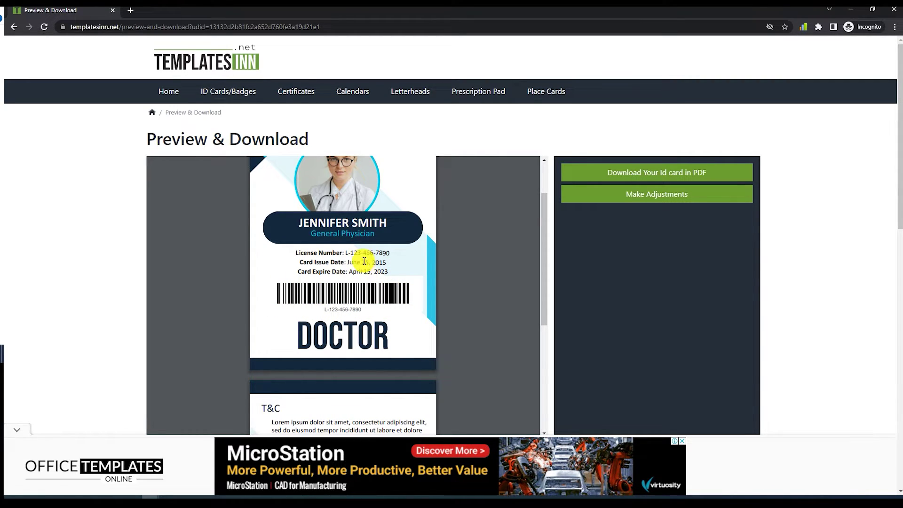
scroll(363, 258, up, 3)
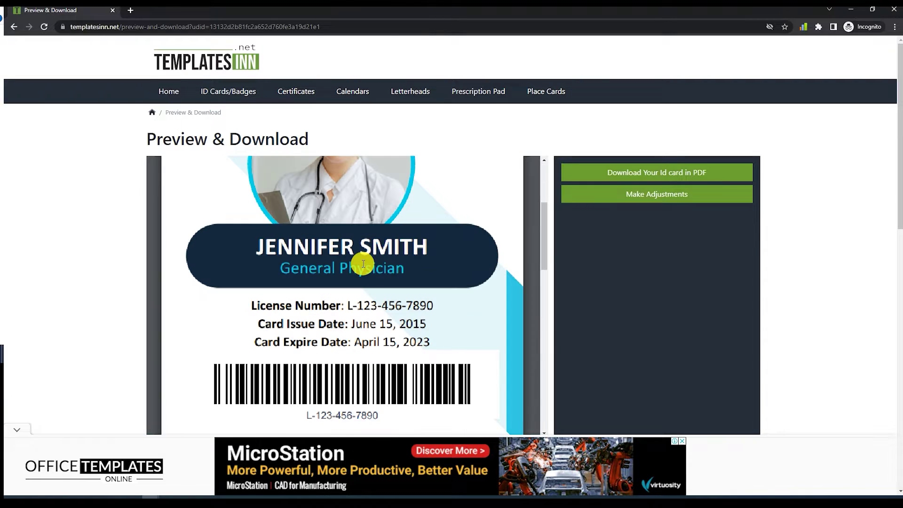
scroll(363, 264, up, 2)
scroll(363, 263, down, 3)
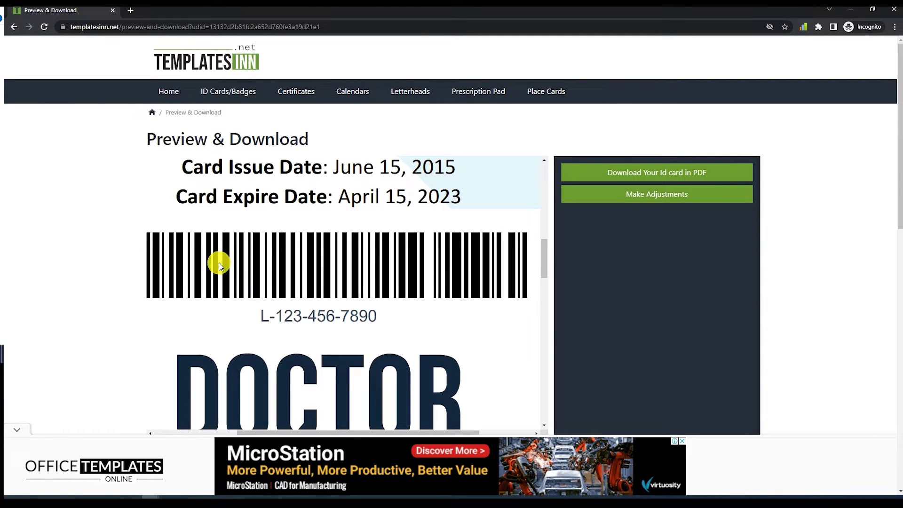
scroll(318, 263, up, 6)
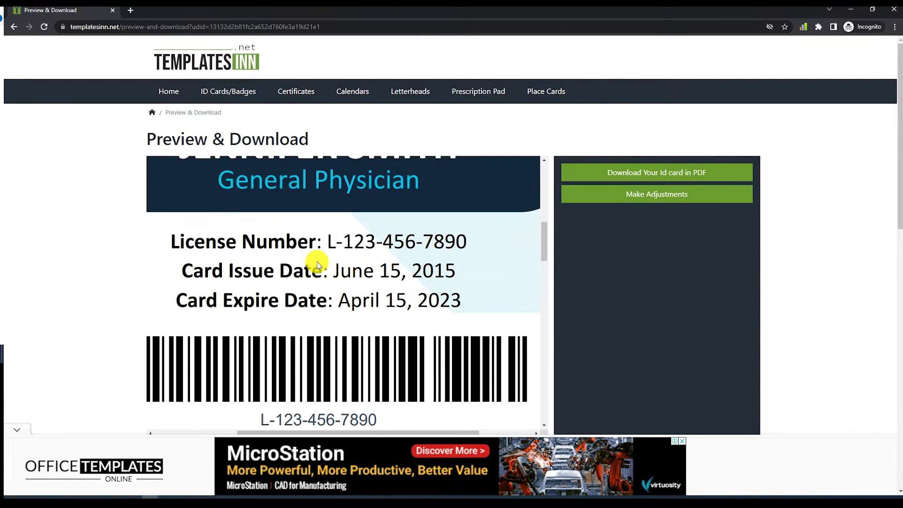
scroll(311, 304, up, 2)
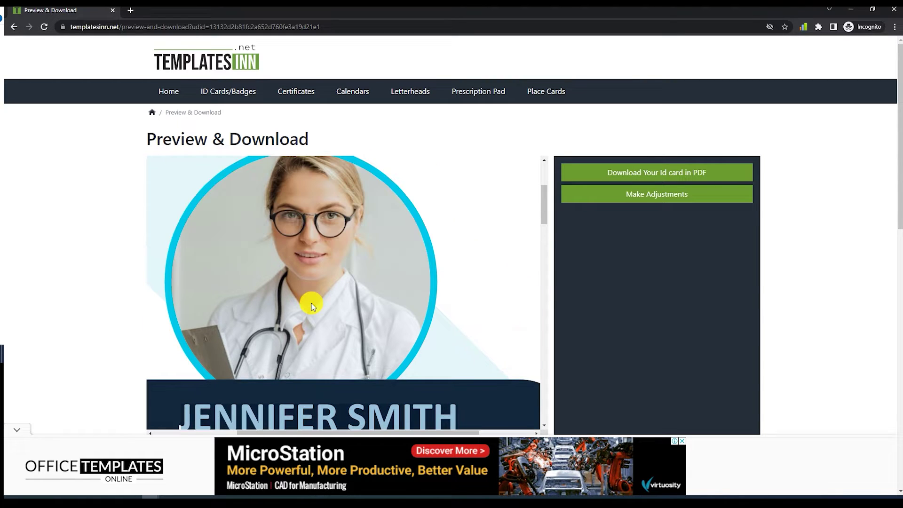
scroll(312, 301, down, 1)
scroll(312, 298, down, 3)
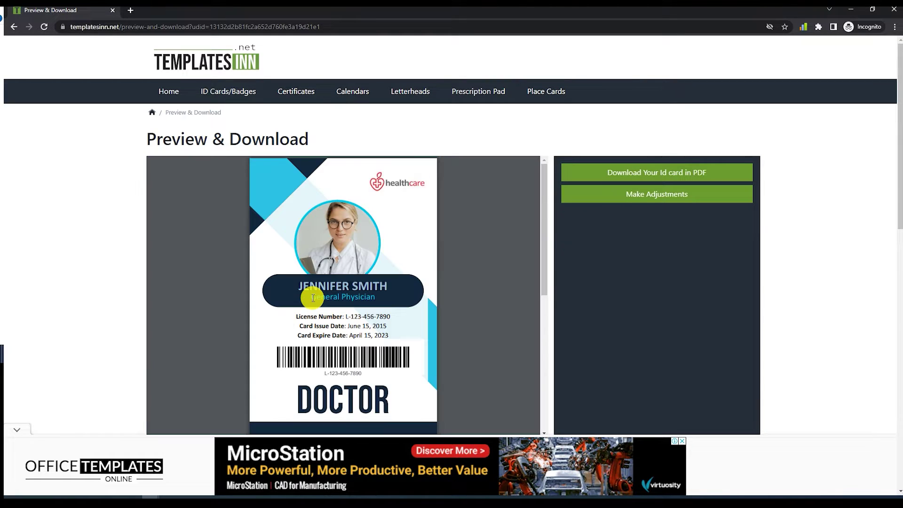
Examine the T&C text, the MS label and the signing authority's name on the back of the card
scroll(337, 285, down, 1)
scroll(340, 287, down, 3)
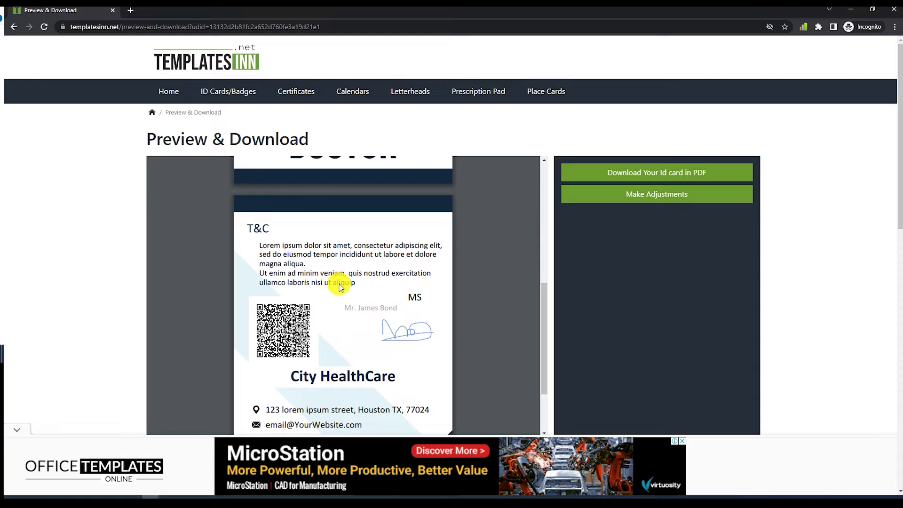
scroll(343, 282, up, 1)
scroll(343, 282, down, 2)
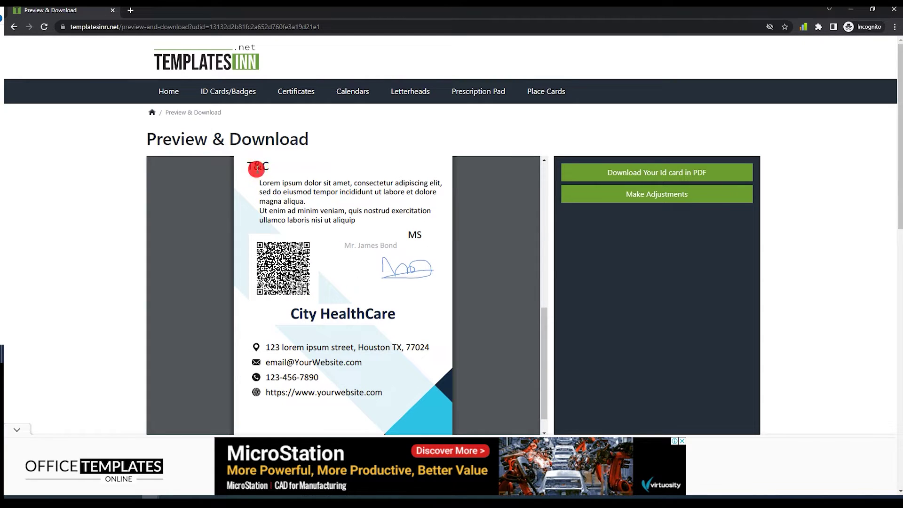
drag(263, 166, 352, 222)
triple_click(279, 190)
click(409, 235)
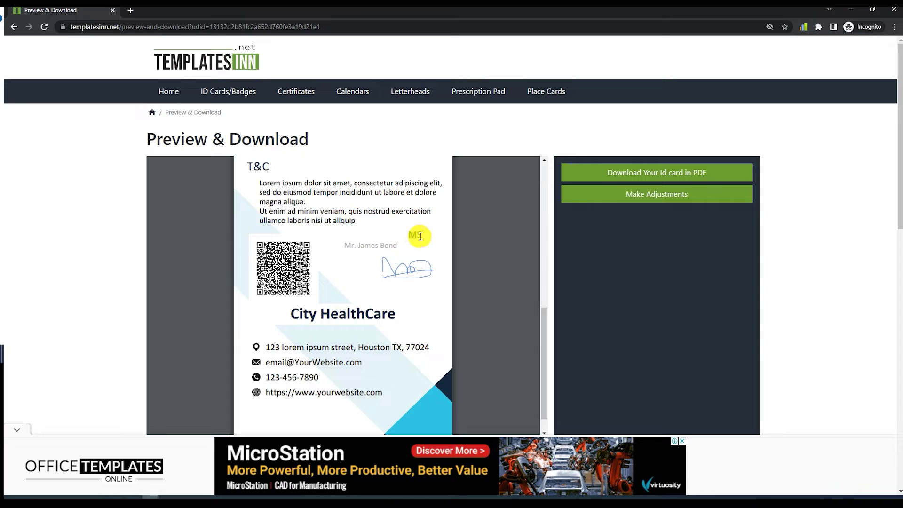
click(385, 244)
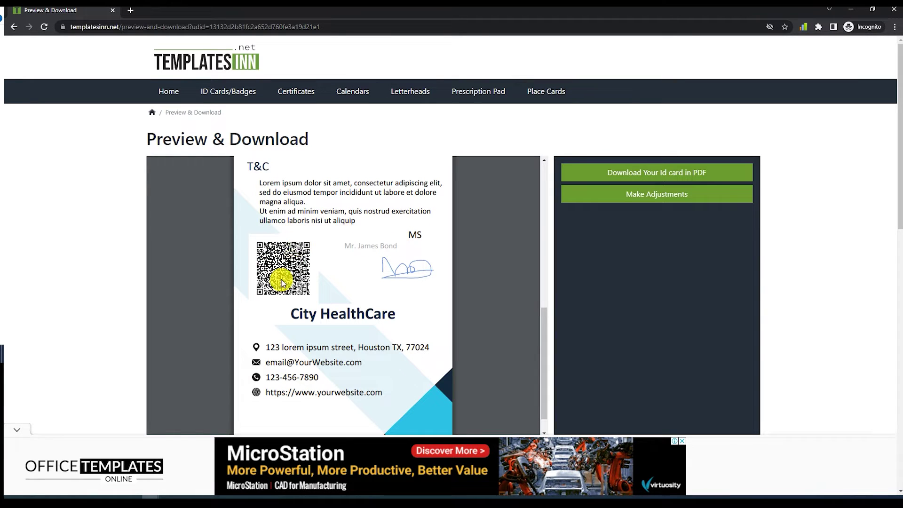
Examine the QR code up close, and check the hospital name and address on the back of the card
scroll(256, 279, up, 1)
scroll(249, 267, right, 1)
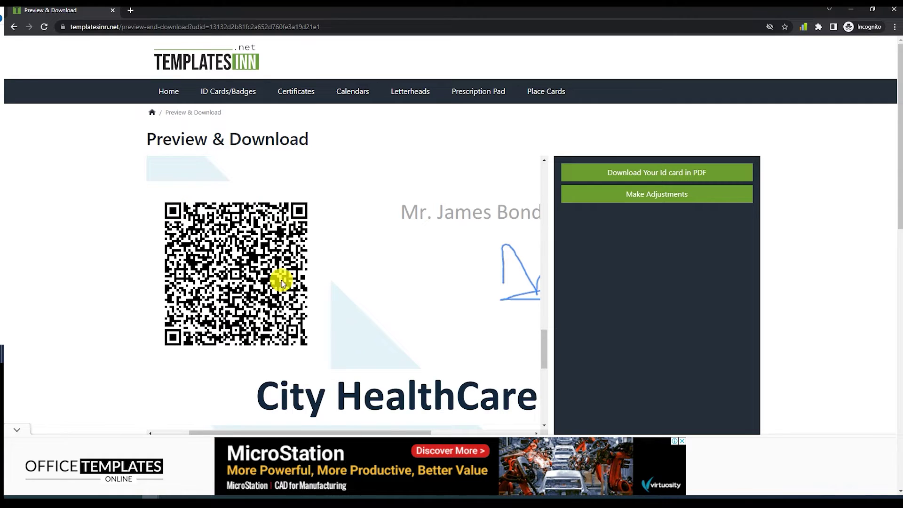
scroll(282, 273, down, 2)
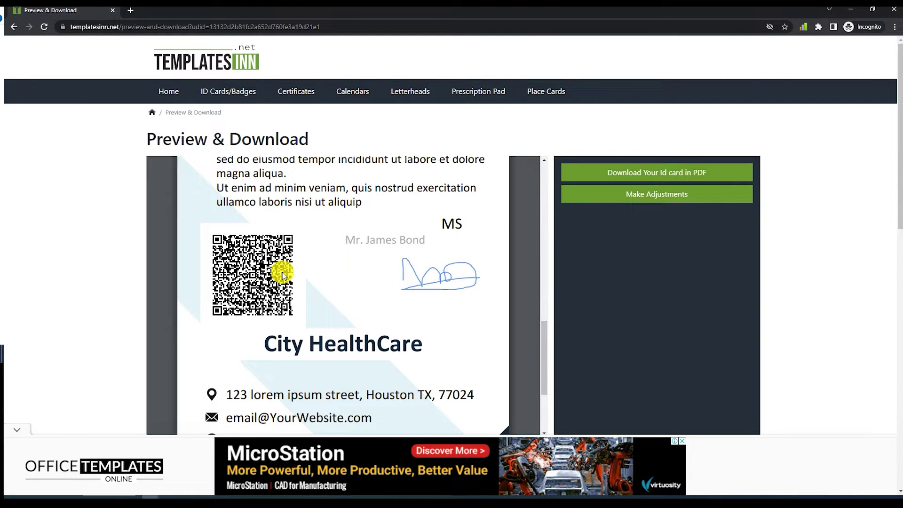
scroll(282, 275, down, 2)
scroll(283, 275, down, 2)
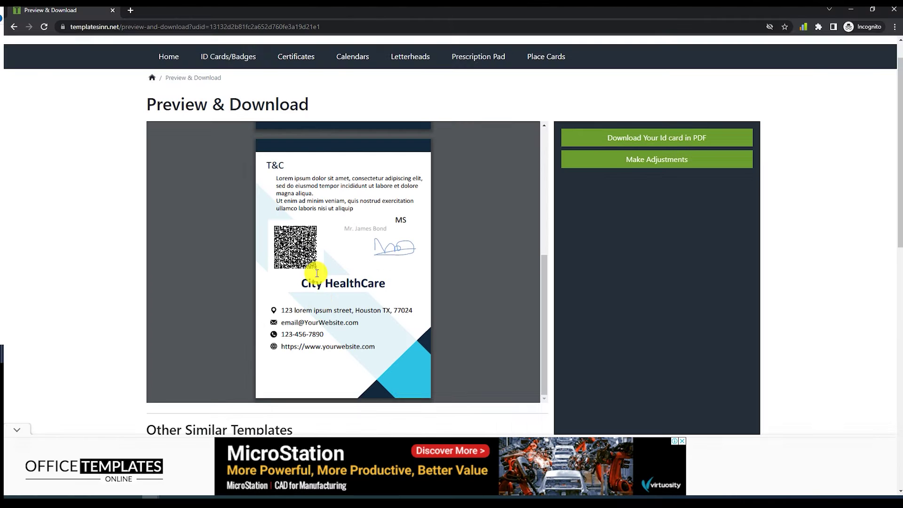
scroll(312, 271, down, 1)
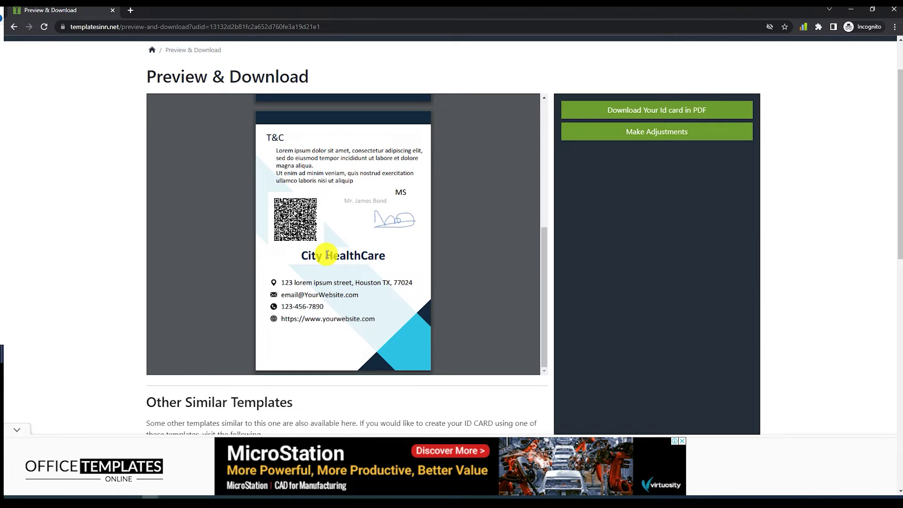
triple_click(317, 283)
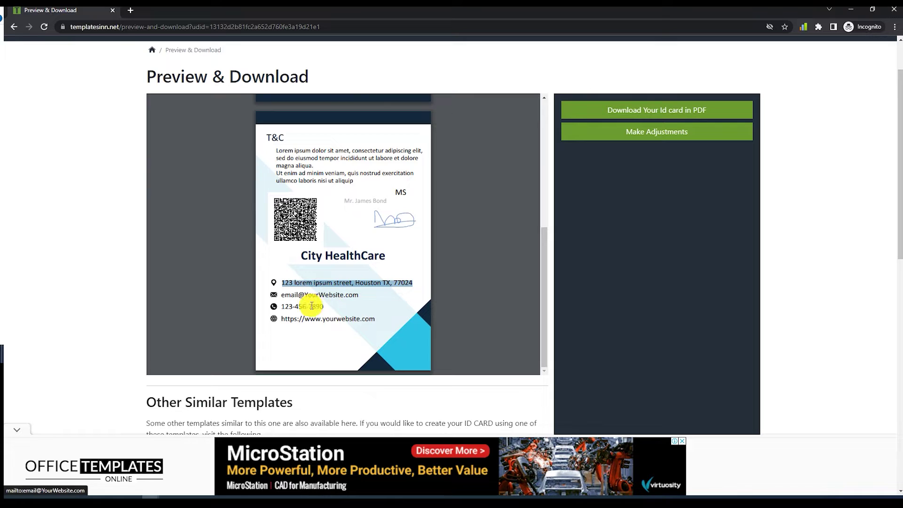
Check the phone number and hospital name on the back of the card, and return to its front
drag(294, 306, 322, 306)
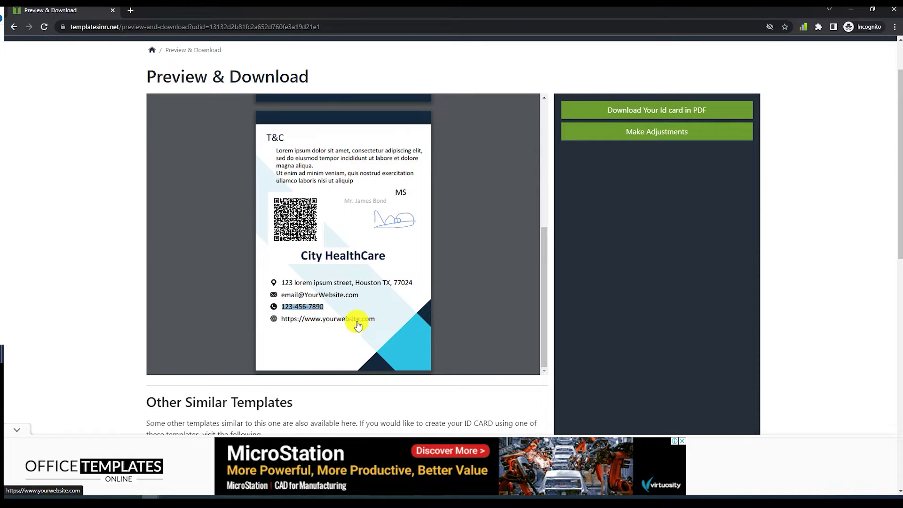
triple_click(361, 258)
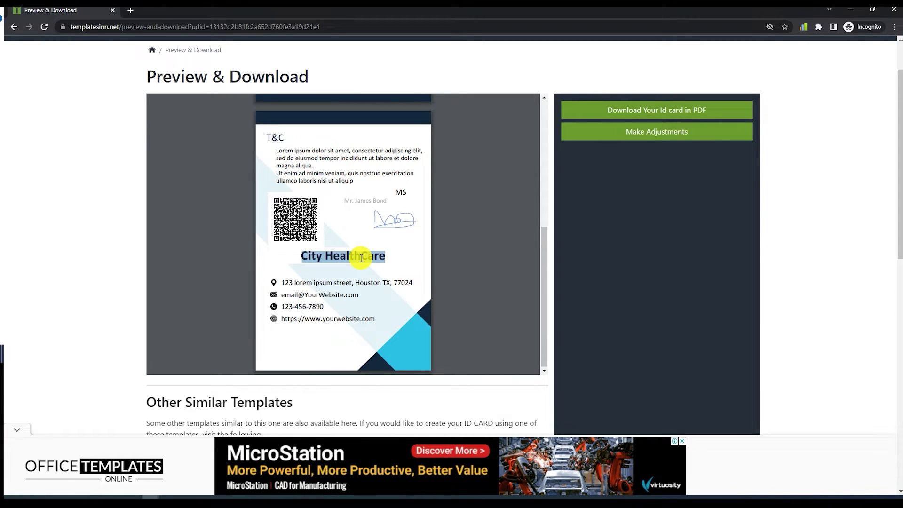
scroll(361, 258, up, 5)
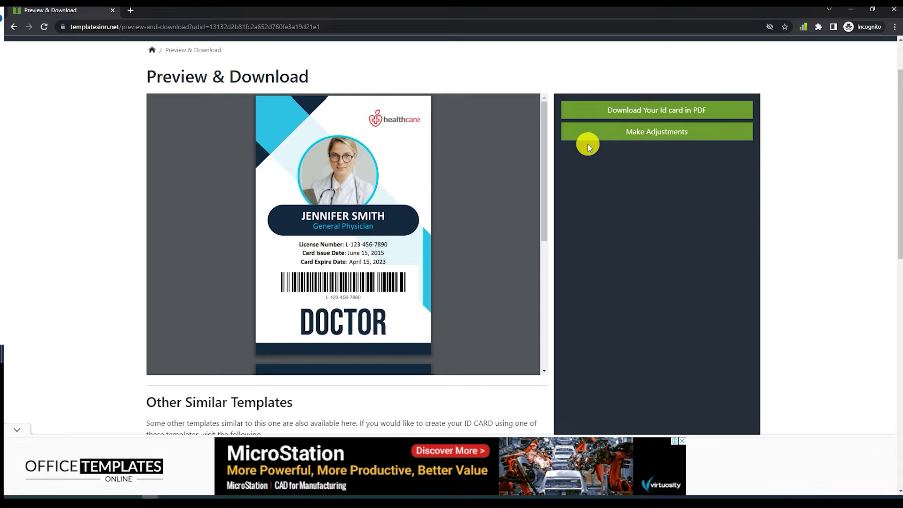
Reopen the card's form for adjustments and add the prefix "Dr." to the employee name
scroll(618, 148, up, 1)
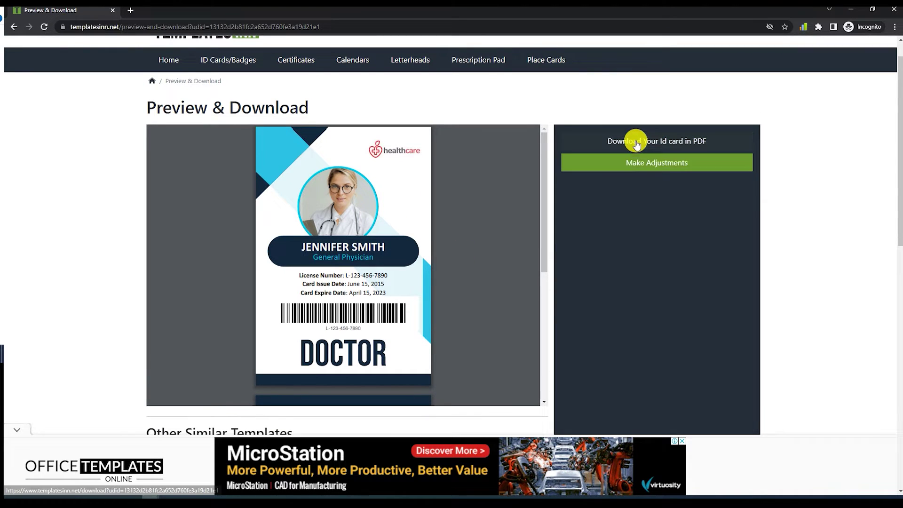
click(641, 163)
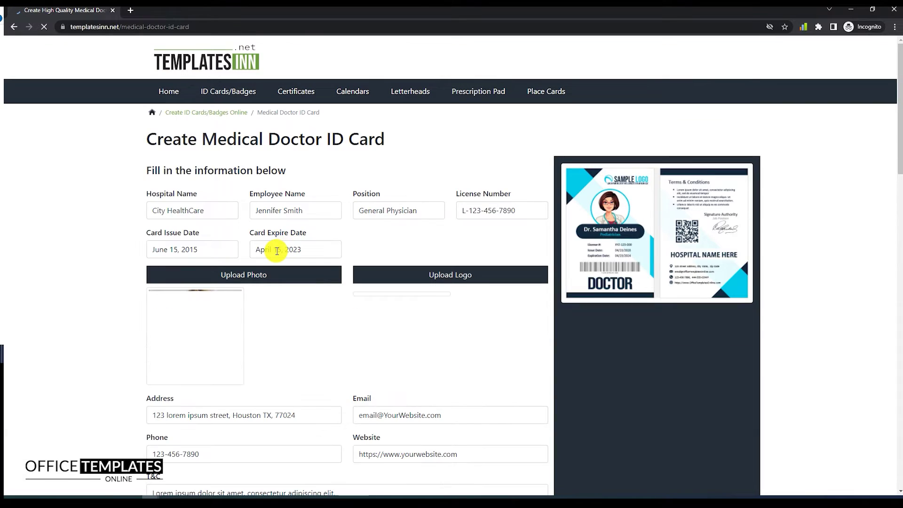
click(272, 212)
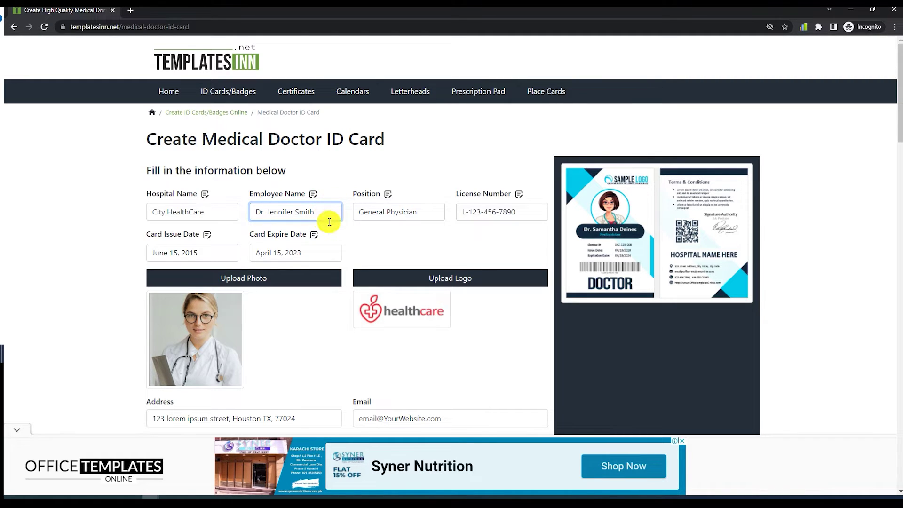
Append "Whatever!" to the T&C text and rename the MS field label to "Medical Superintendent"
scroll(292, 270, down, 4)
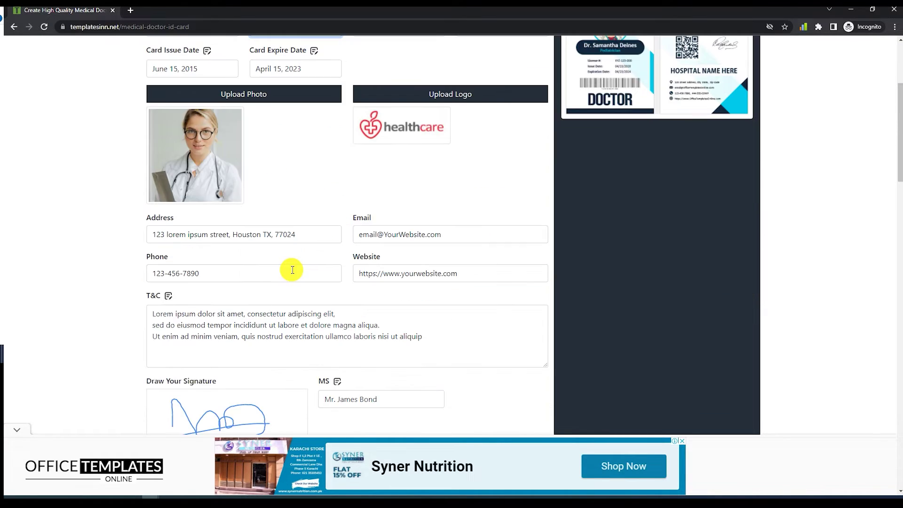
scroll(367, 251, down, 2)
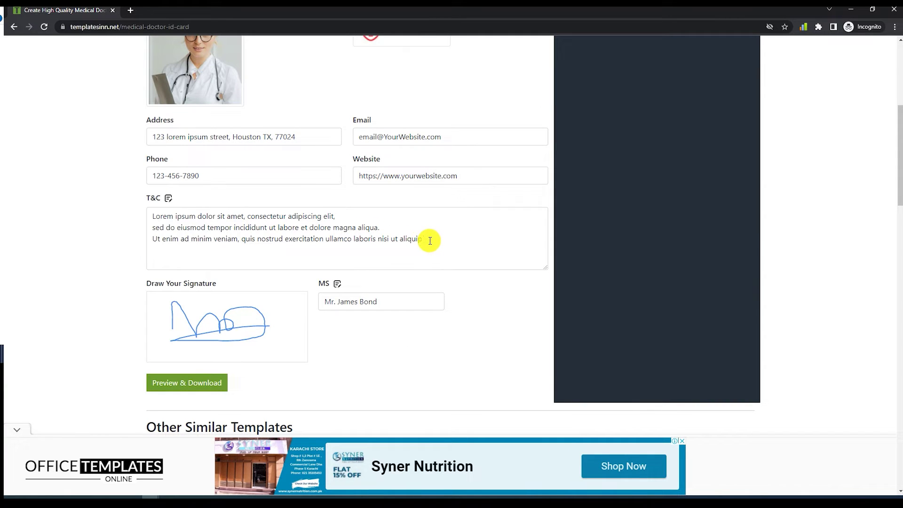
click(429, 238)
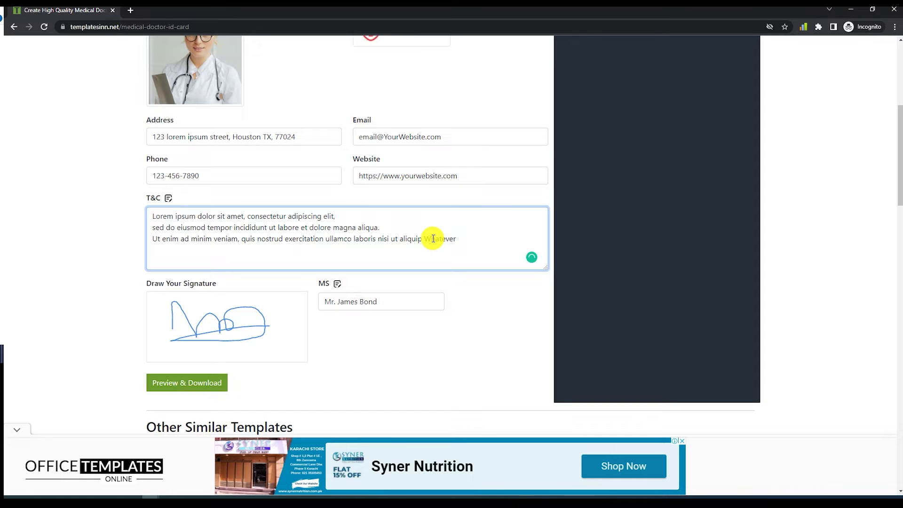
text(Whatever!)
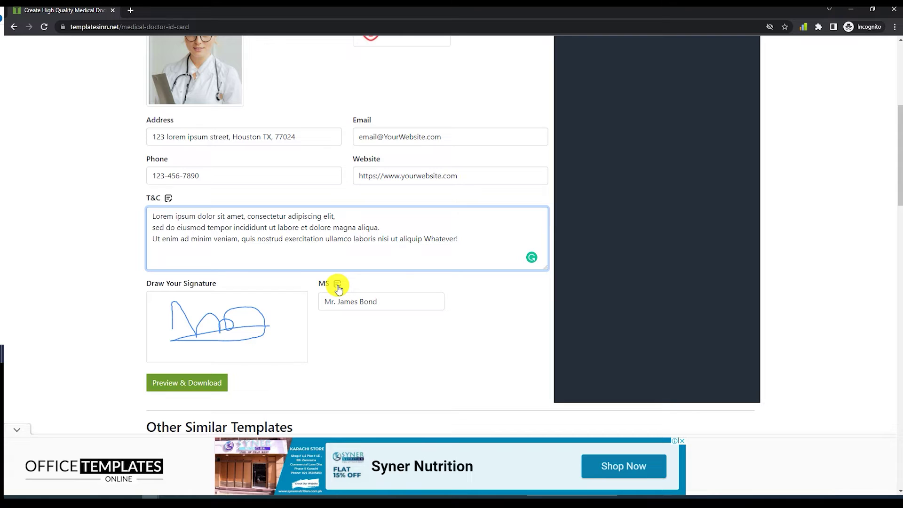
click(338, 284)
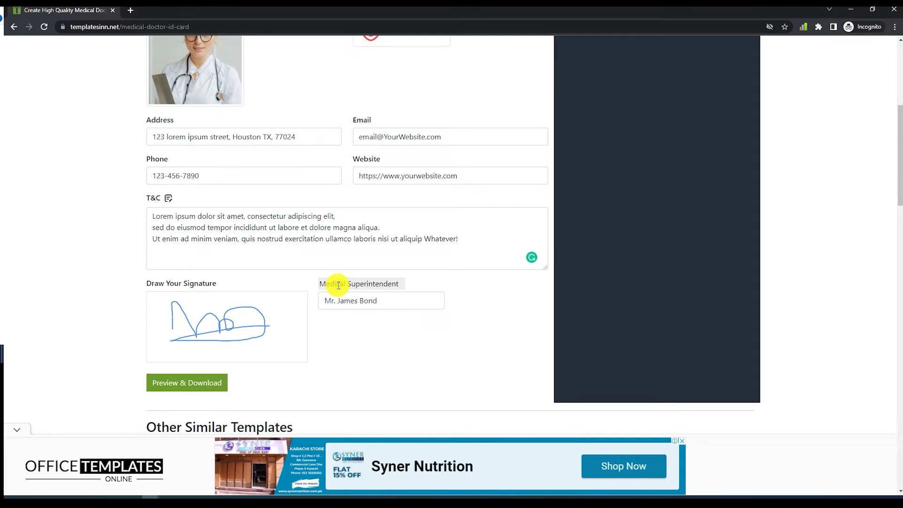
click(350, 339)
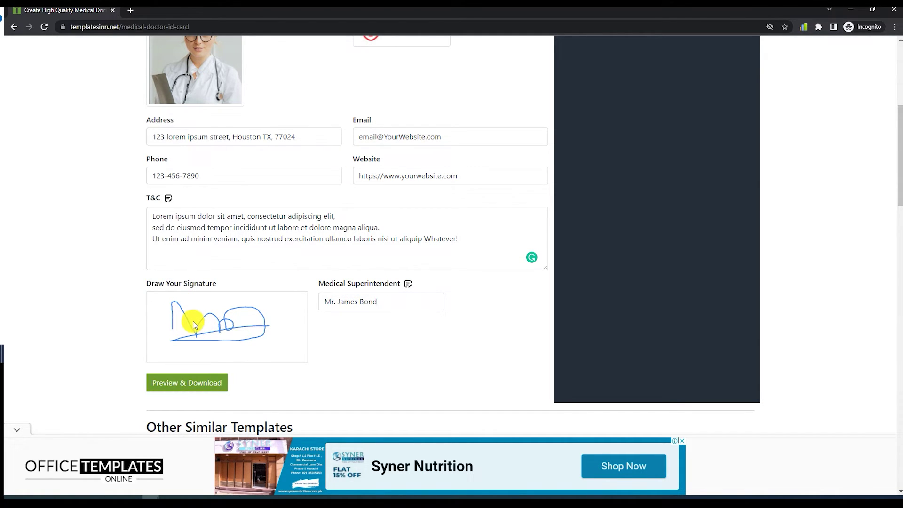
Replace the drawn signature with a new freehand one and generate the updated card preview
mouse_move(194, 324)
mouse_down()
mouse_move(209, 307)
mouse_move(228, 310)
mouse_move(221, 334)
mouse_up()
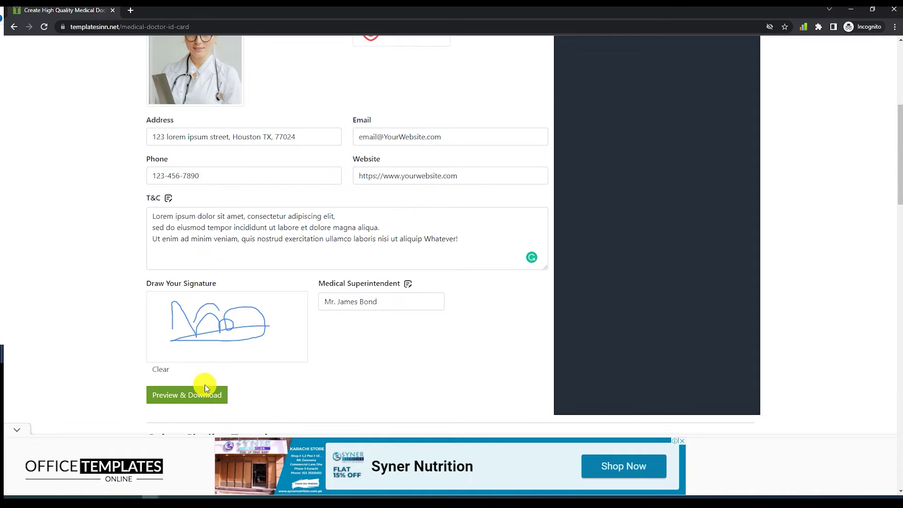
click(163, 370)
mouse_move(195, 325)
mouse_down()
mouse_move(170, 314)
mouse_move(248, 332)
mouse_move(225, 309)
mouse_move(222, 322)
mouse_move(237, 342)
mouse_move(200, 348)
mouse_up()
click(175, 397)
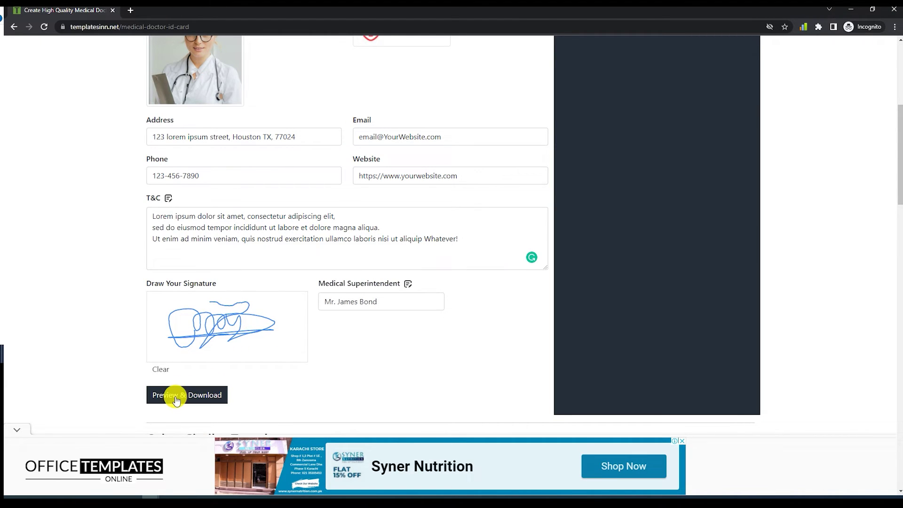
click(175, 398)
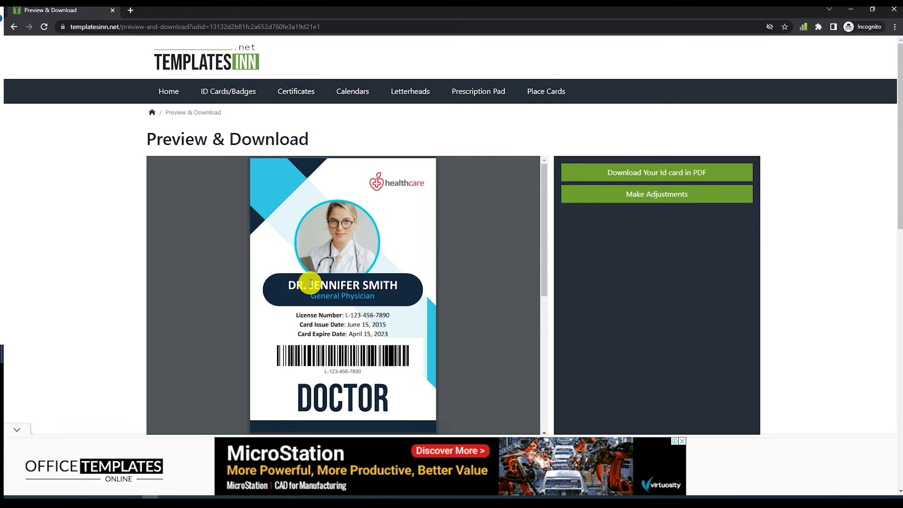
Check the doctor's name on the front of the updated card, and the T&C ending and Medical Superintendent label on its back
scroll(334, 329, down, 1)
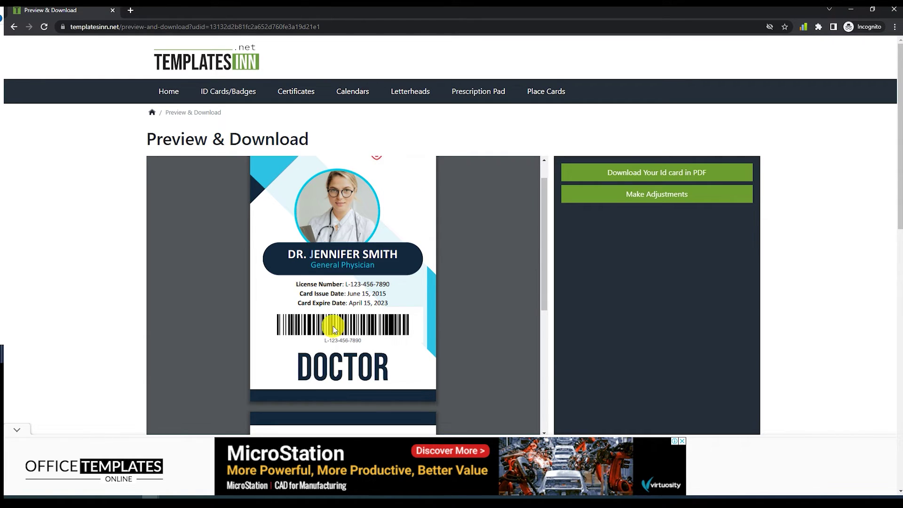
scroll(345, 275, down, 3)
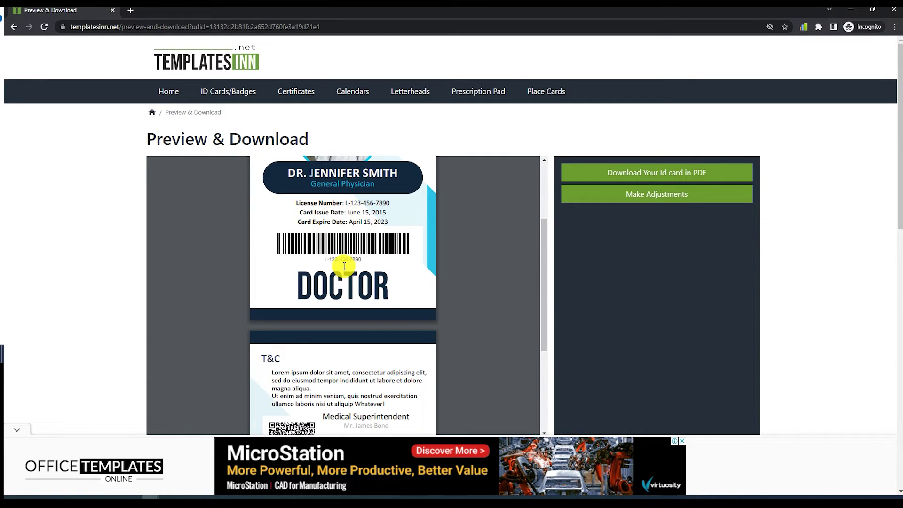
scroll(358, 263, down, 3)
scroll(341, 282, down, 1)
drag(323, 278, 412, 278)
click(376, 267)
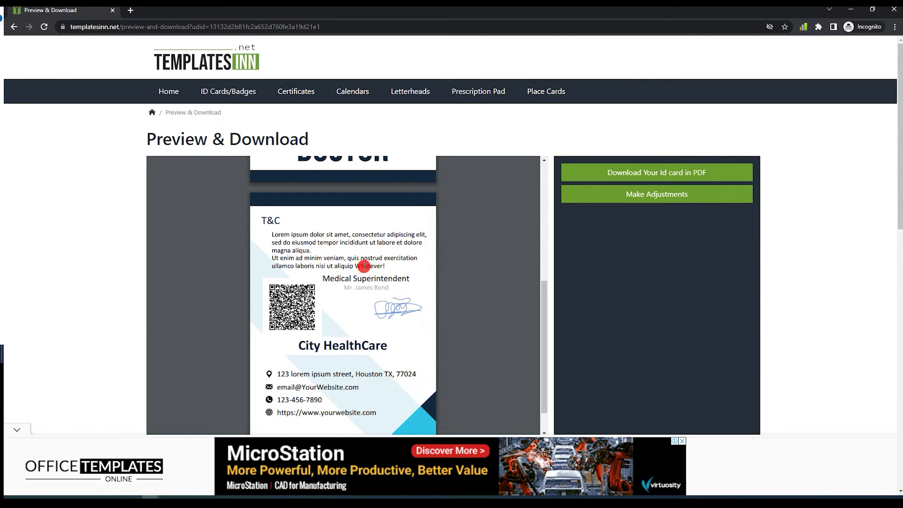
double_click(362, 267)
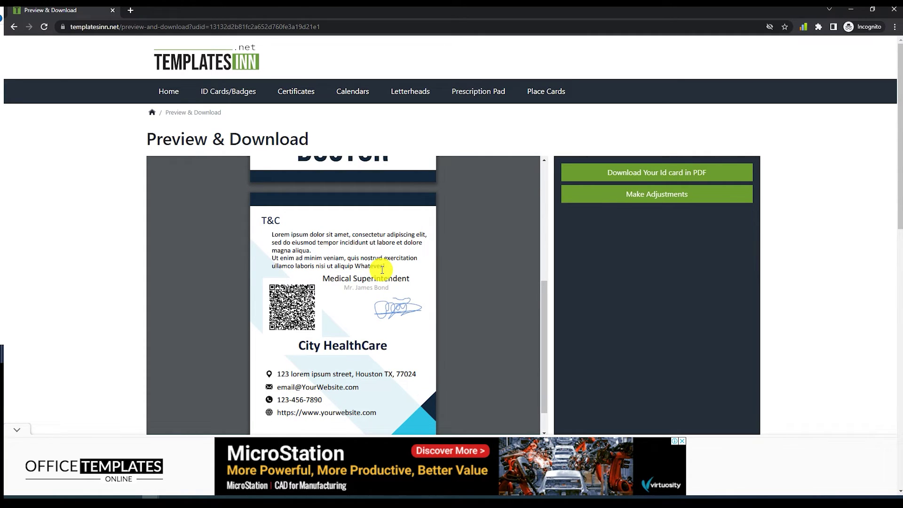
Examine the signature, hospital name and contact details on the back of the card at a larger size
scroll(382, 269, up, 1)
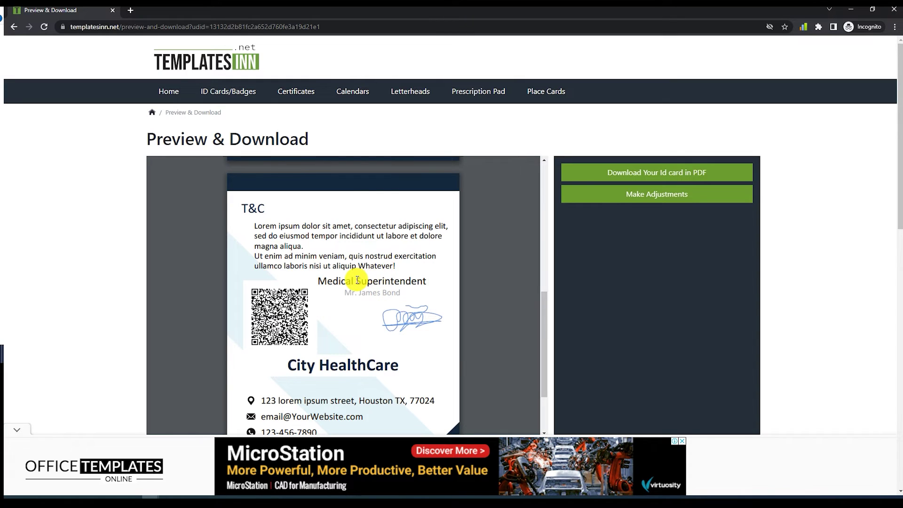
scroll(357, 282, down, 2)
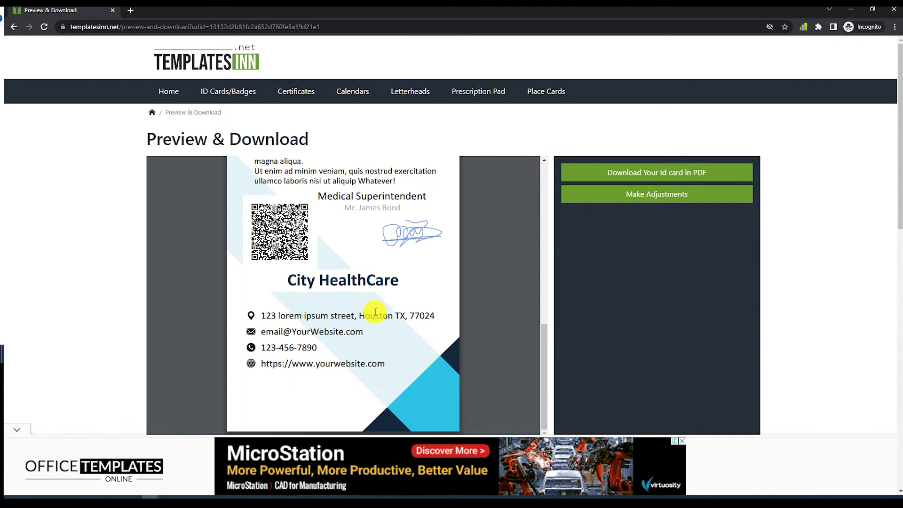
scroll(374, 282, down, 1)
scroll(362, 268, up, 3)
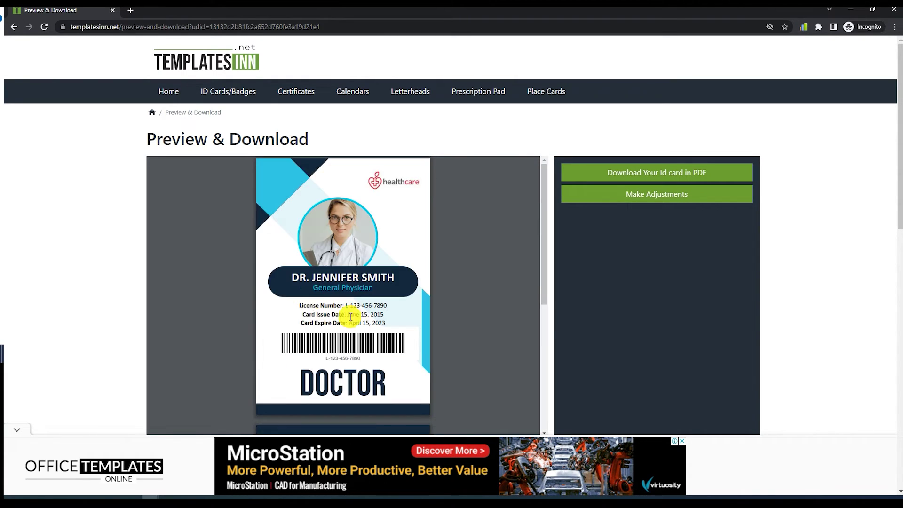
Examine the front of the card enlarged, checking the logo, the photo, the doctor's name and the license details
scroll(353, 258, up, 2)
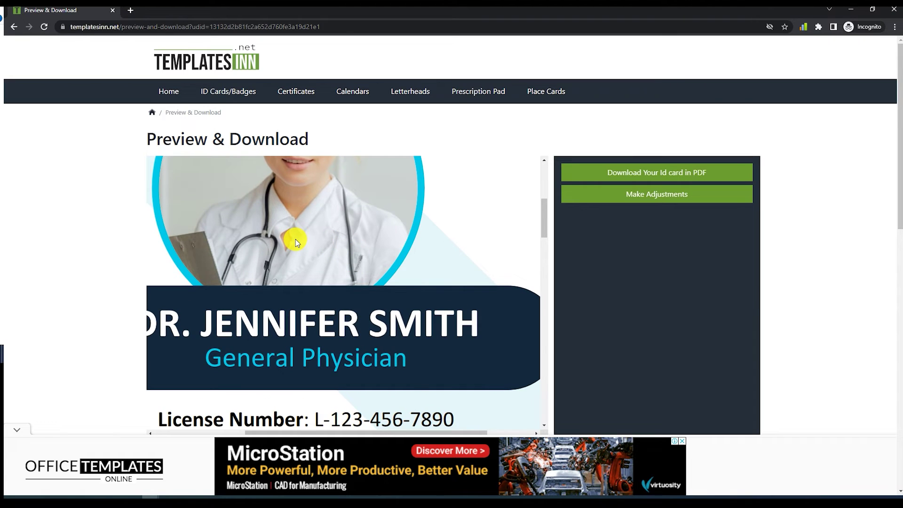
scroll(296, 239, up, 1)
scroll(358, 250, up, 2)
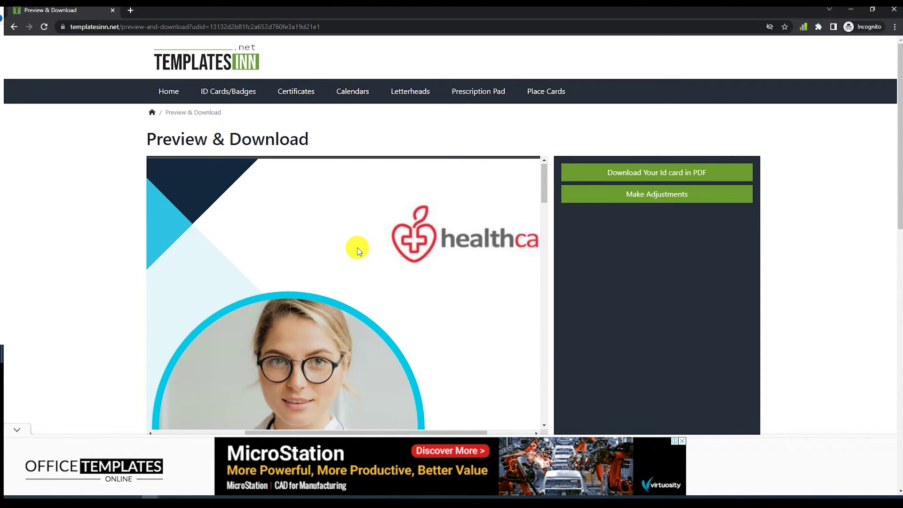
scroll(358, 250, down, 1)
scroll(358, 251, down, 3)
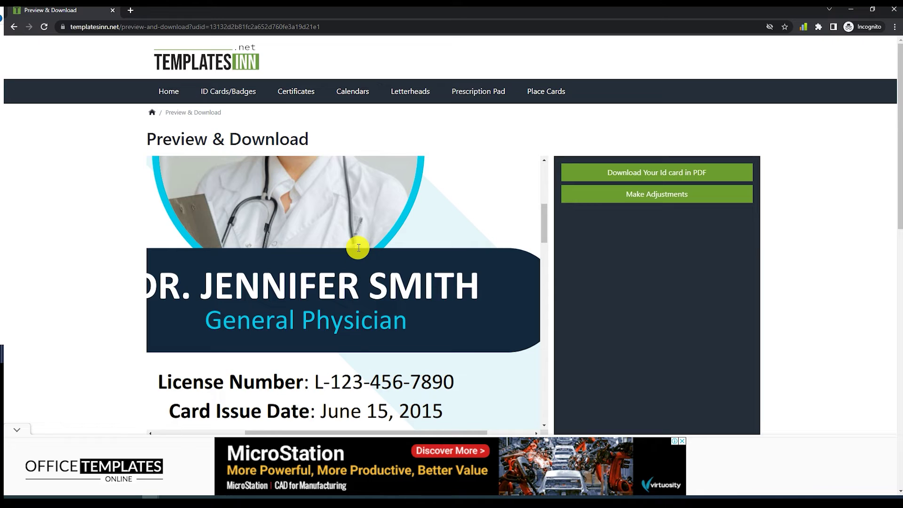
scroll(359, 247, down, 1)
Look over the T&C, QR code and new signature on the back once more, and return to the full front side
scroll(360, 248, down, 5)
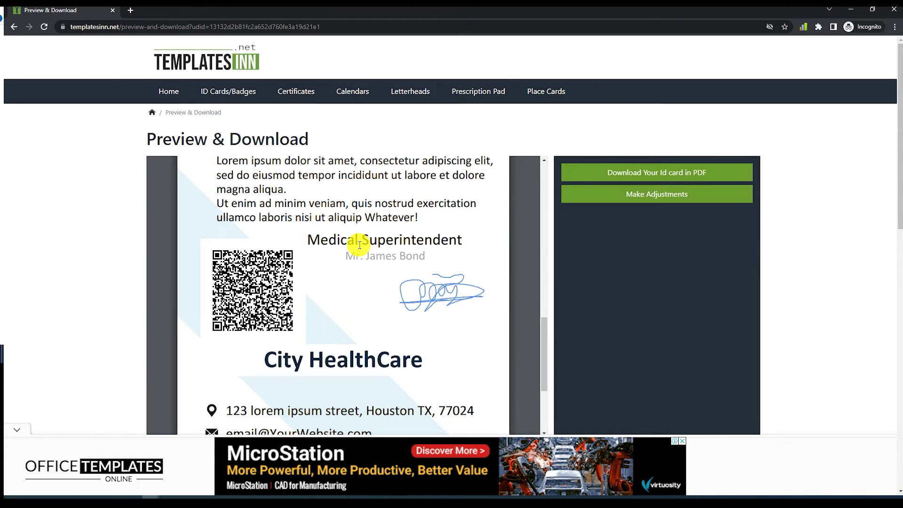
scroll(360, 244, down, 3)
scroll(360, 246, up, 6)
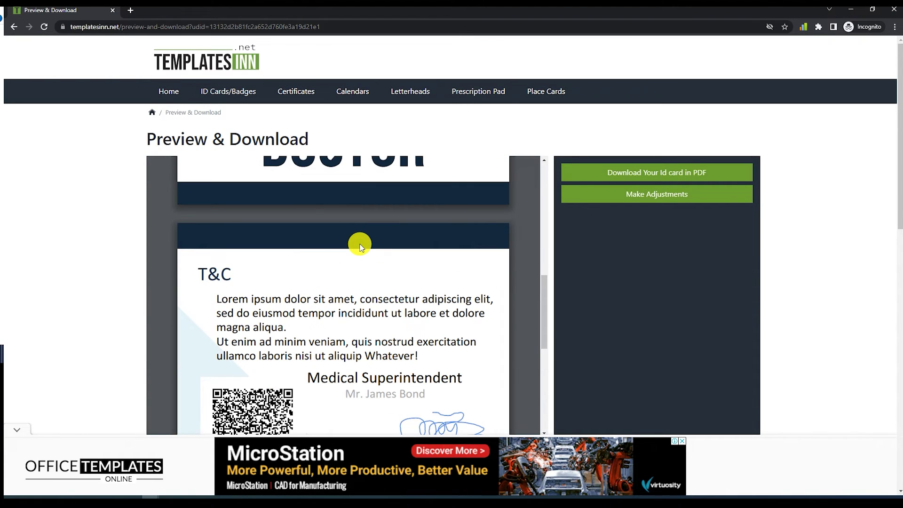
scroll(361, 246, up, 6)
scroll(359, 248, down, 3)
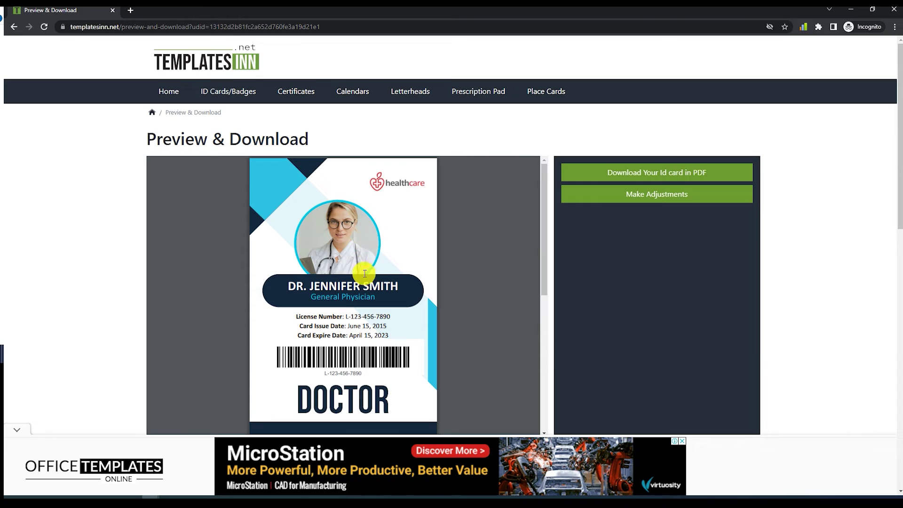
click(541, 326)
scroll(423, 282, up, 5)
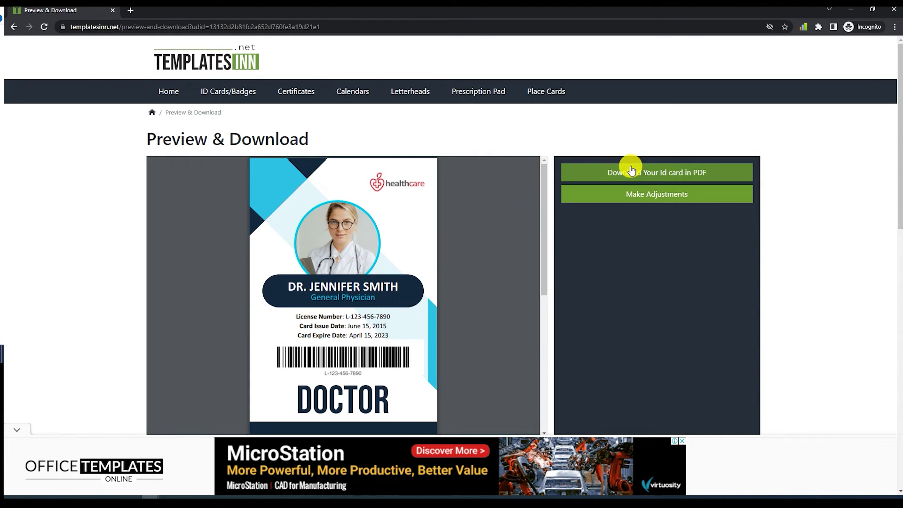
Start the ID card's PDF download, dismiss the save dialog and request the download again through the manual link
click(670, 177)
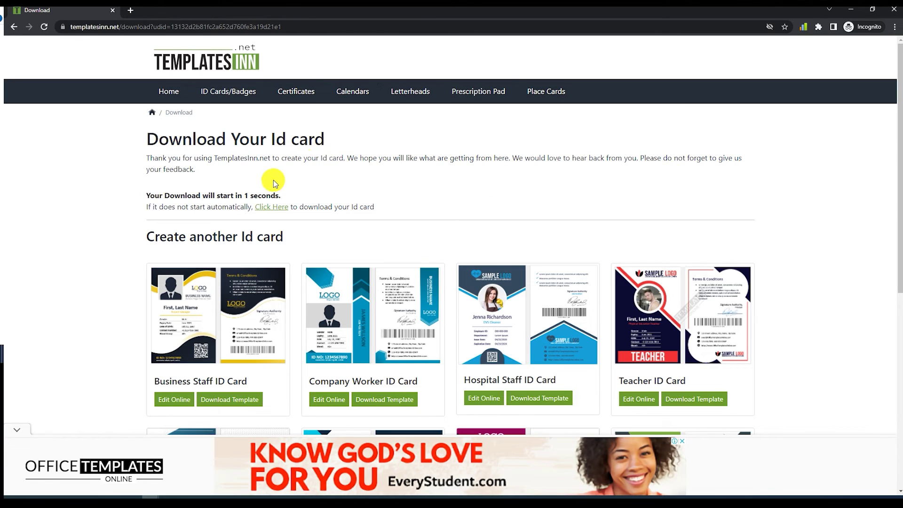
drag(202, 195, 303, 200)
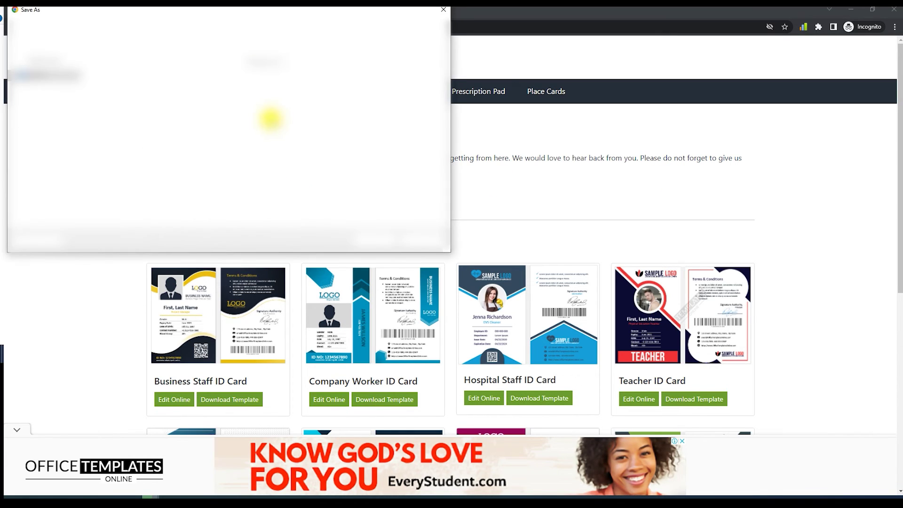
click(443, 10)
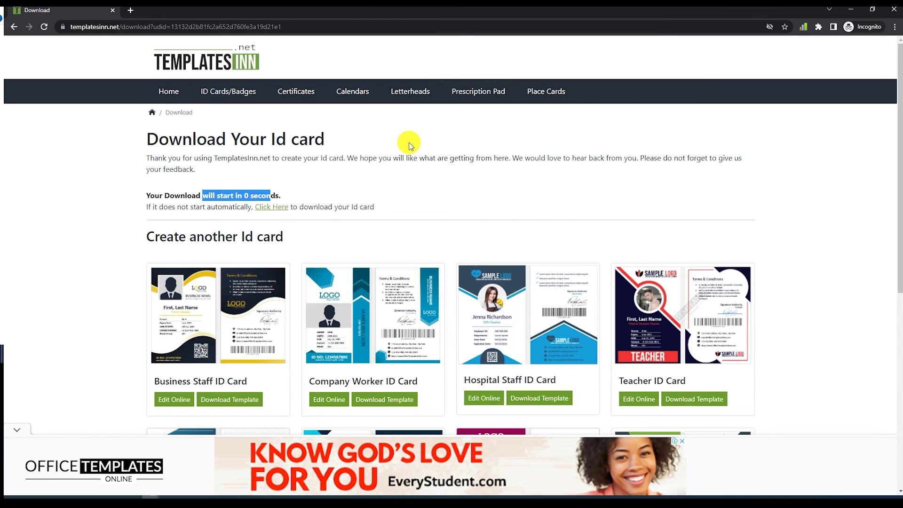
click(282, 207)
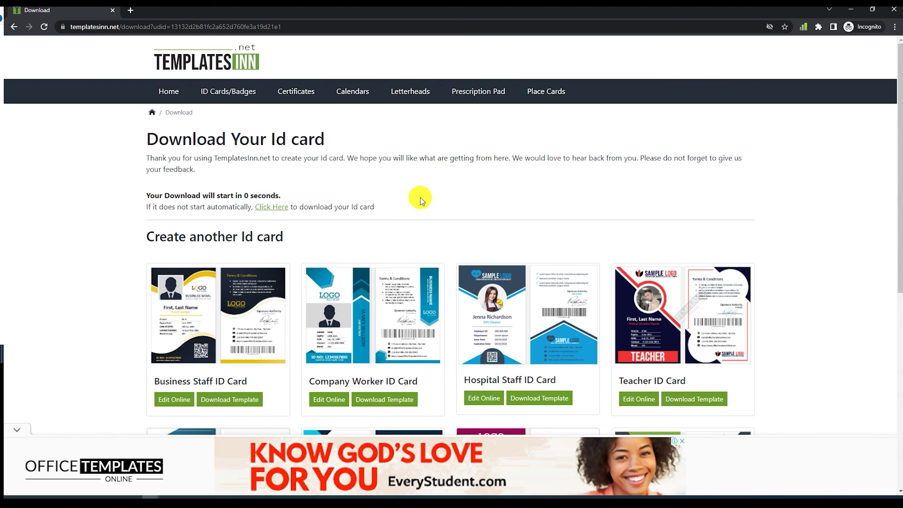
Look through the other ID card templates offered for creating another card
scroll(351, 171, down, 3)
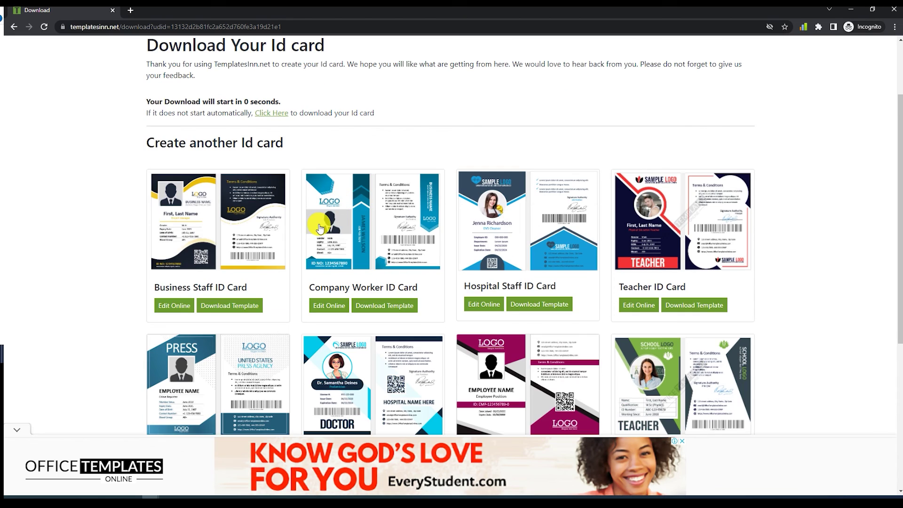